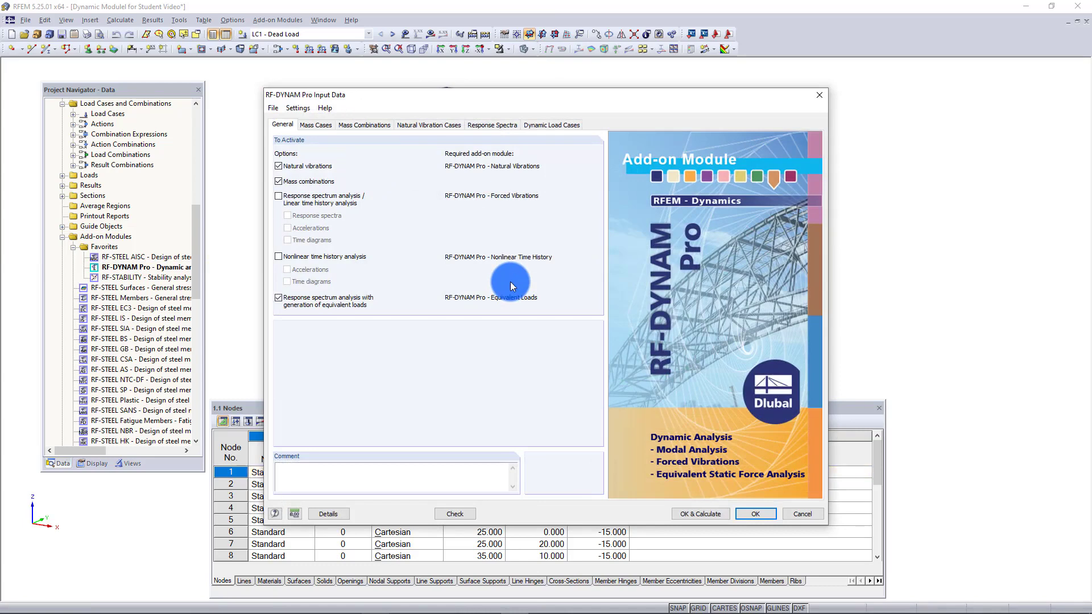
# - Review the RS1 response spectrum and the equivalent force, damping and mode shape settings of dynamic load case DLC1
pyautogui.click(492, 125)
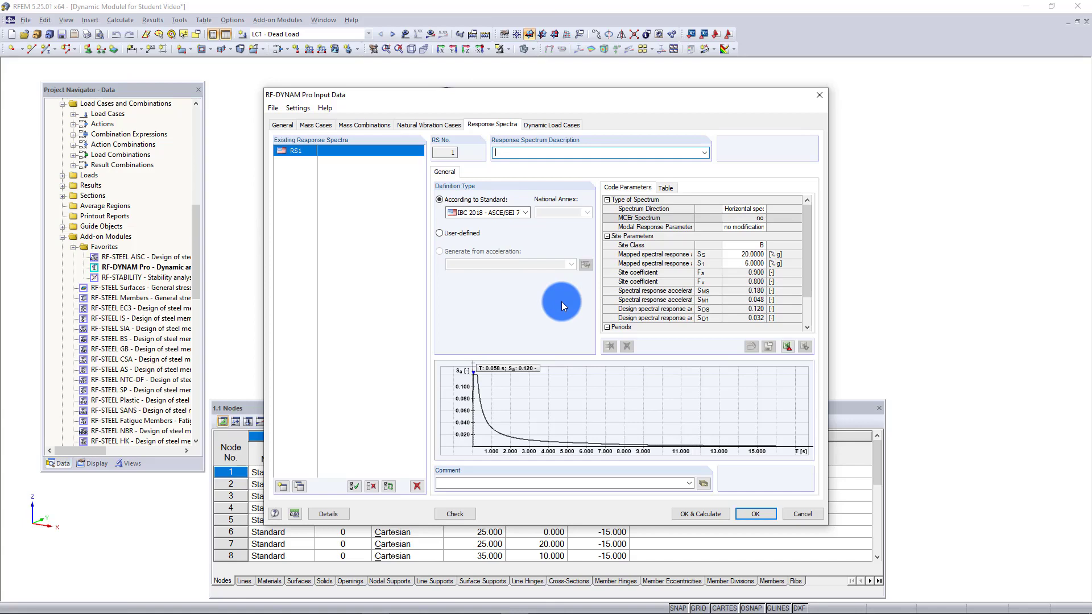
pyautogui.click(541, 126)
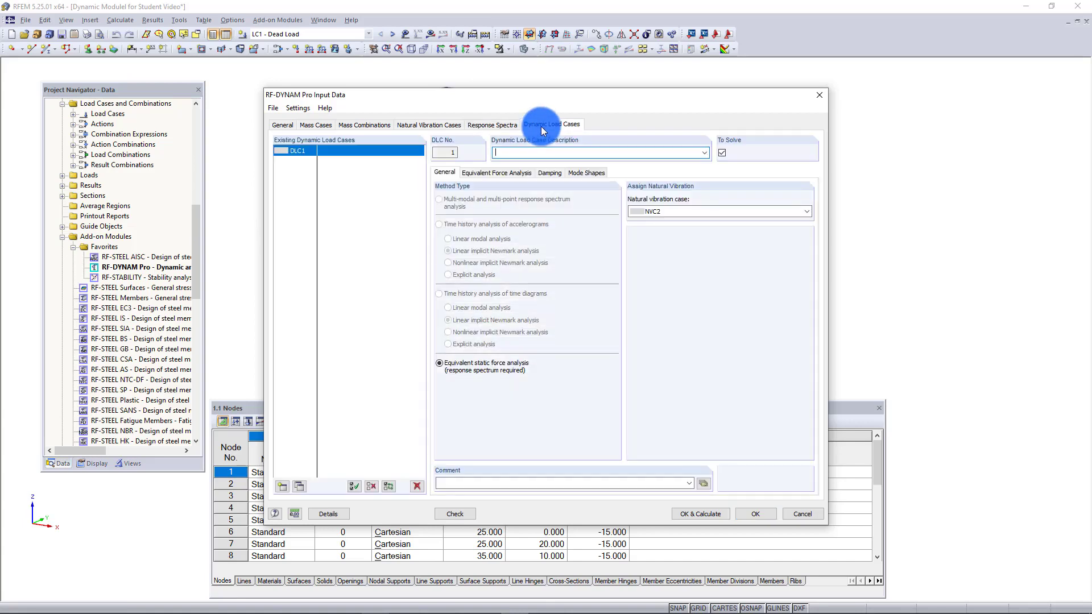
pyautogui.click(512, 172)
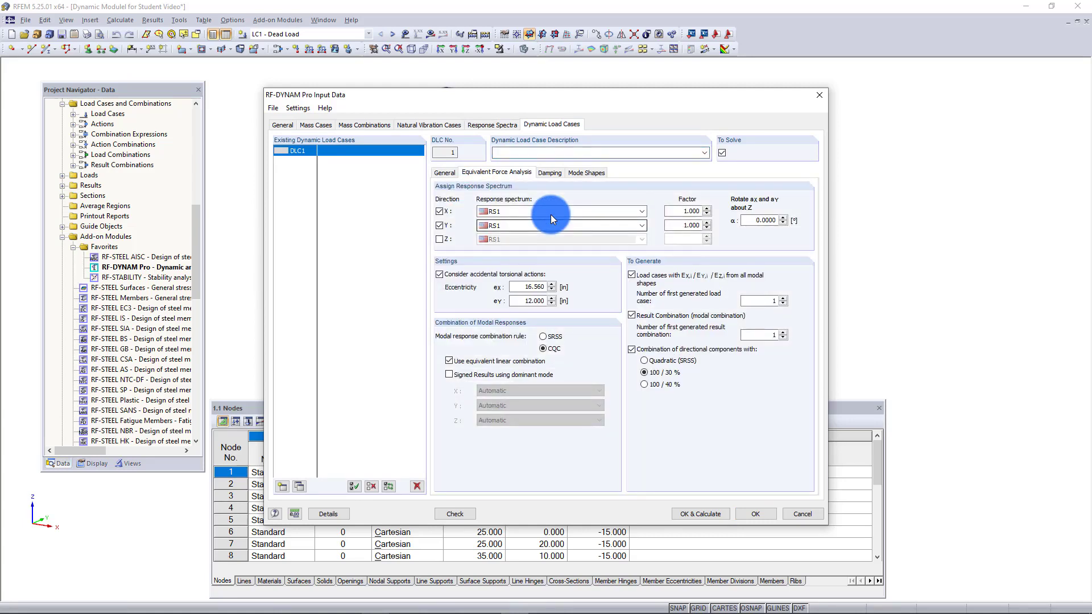
pyautogui.click(551, 173)
pyautogui.click(592, 172)
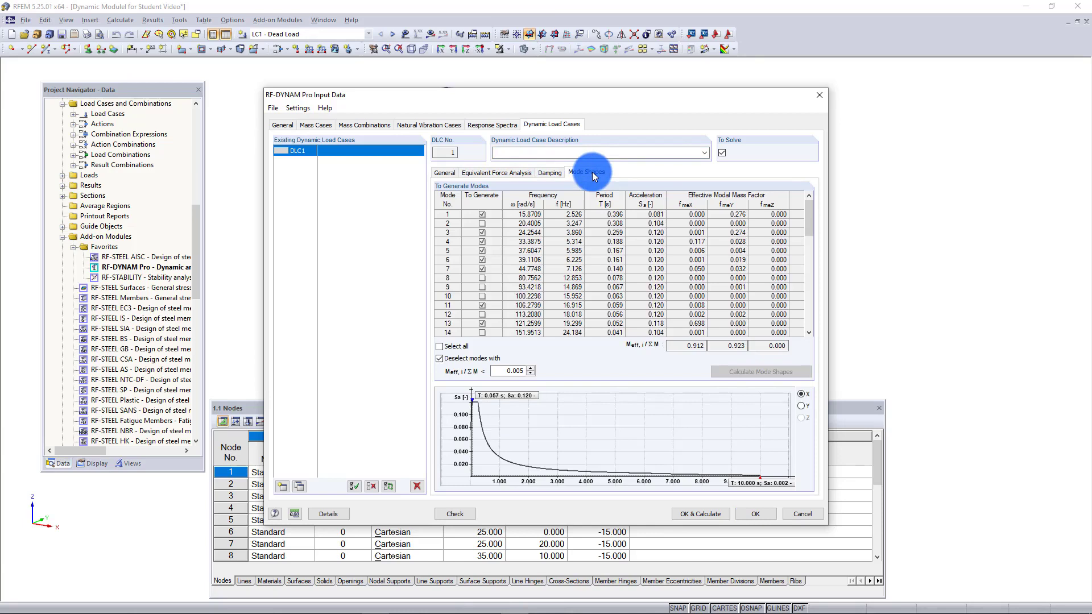
# - Examine the effective modal mass factors of modes 4 to 10 for DLC1, then accept the RF-DYNAM Pro input data
pyautogui.click(715, 242)
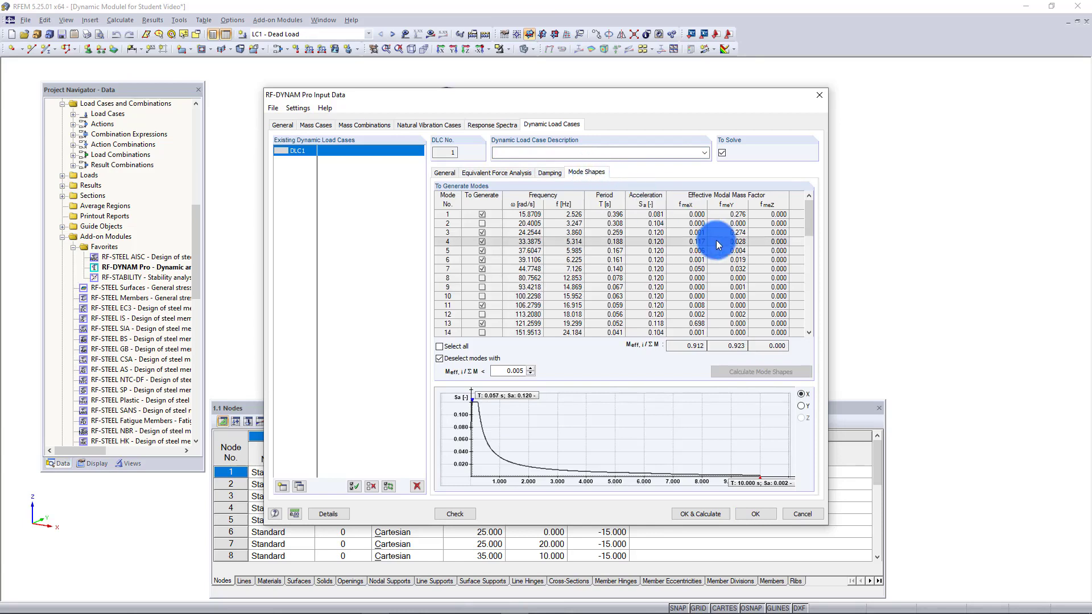
pyautogui.press('Down')
pyautogui.press('Down')
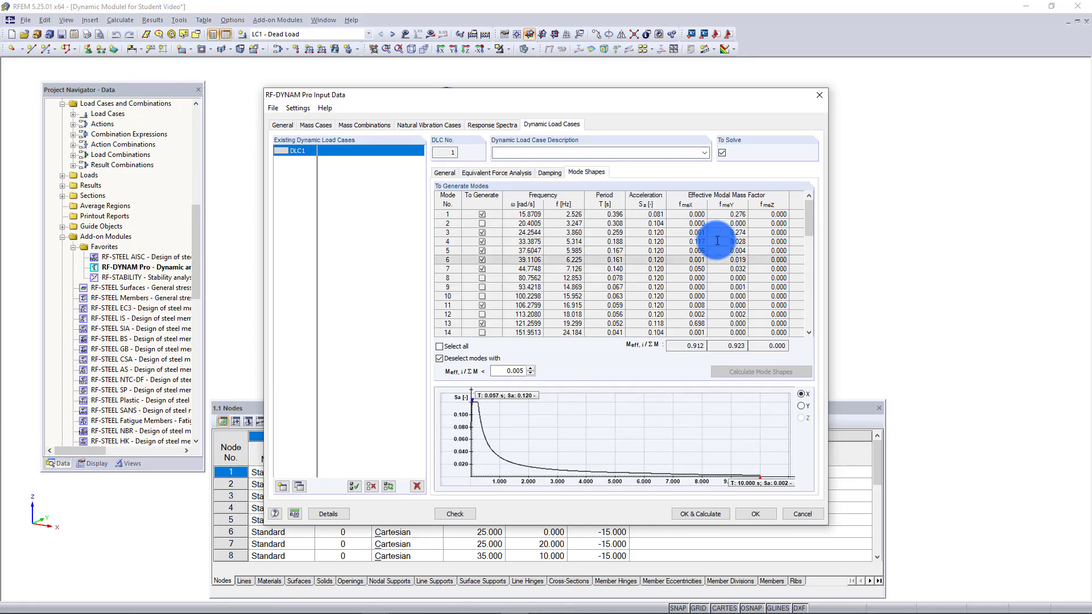
pyautogui.press('Down')
pyautogui.press('Down')
pyautogui.press('Down')
pyautogui.press('Down')
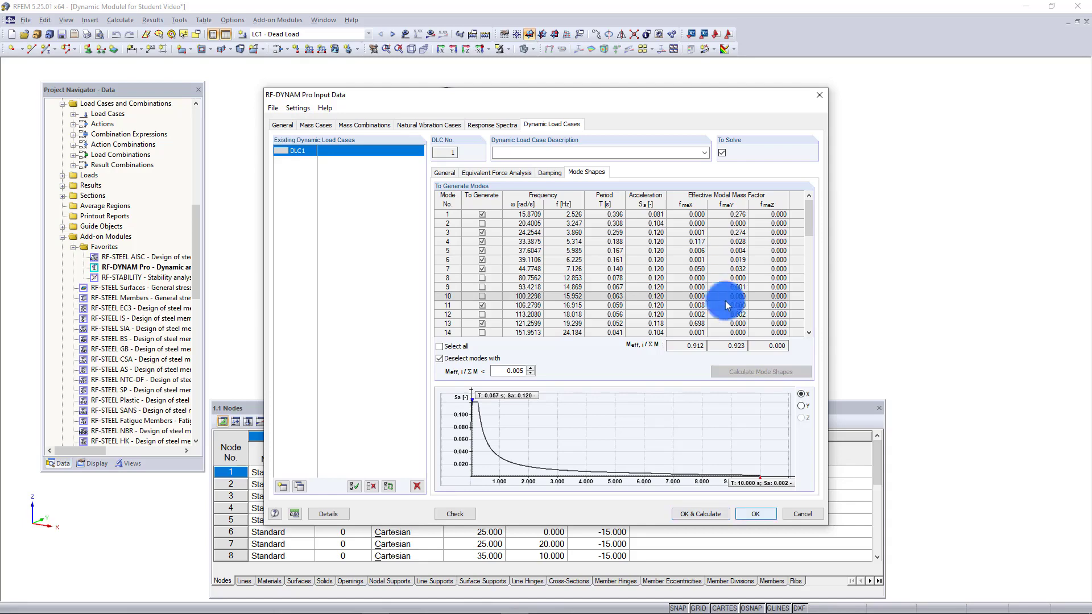
pyautogui.click(755, 513)
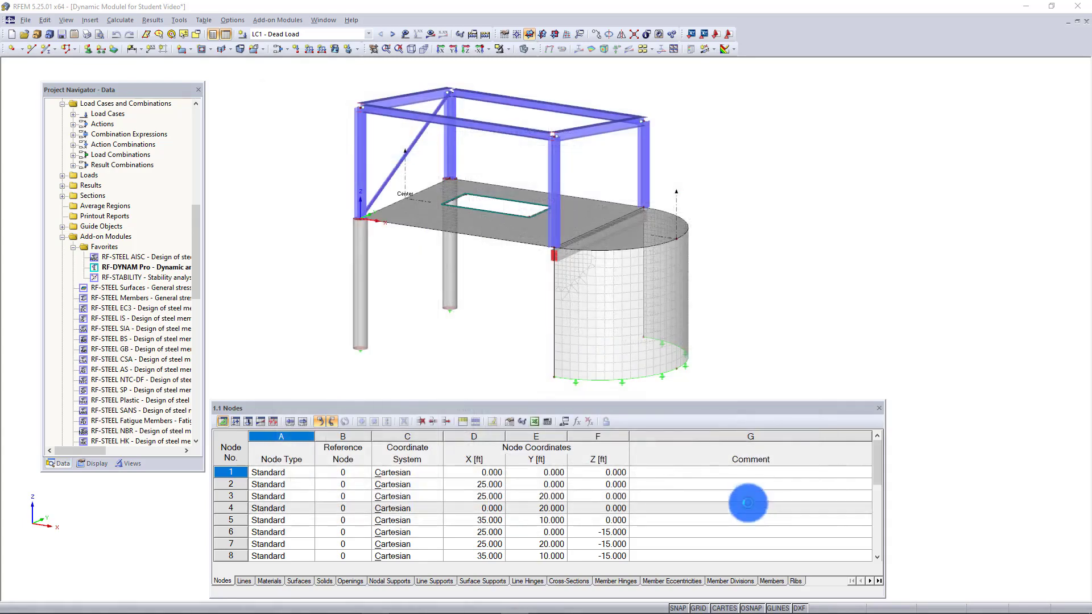
# - Activate load case LC4 - DLC1 - Mode shape 1, direction - X, torsion + and show its loads on the model
pyautogui.click(333, 36)
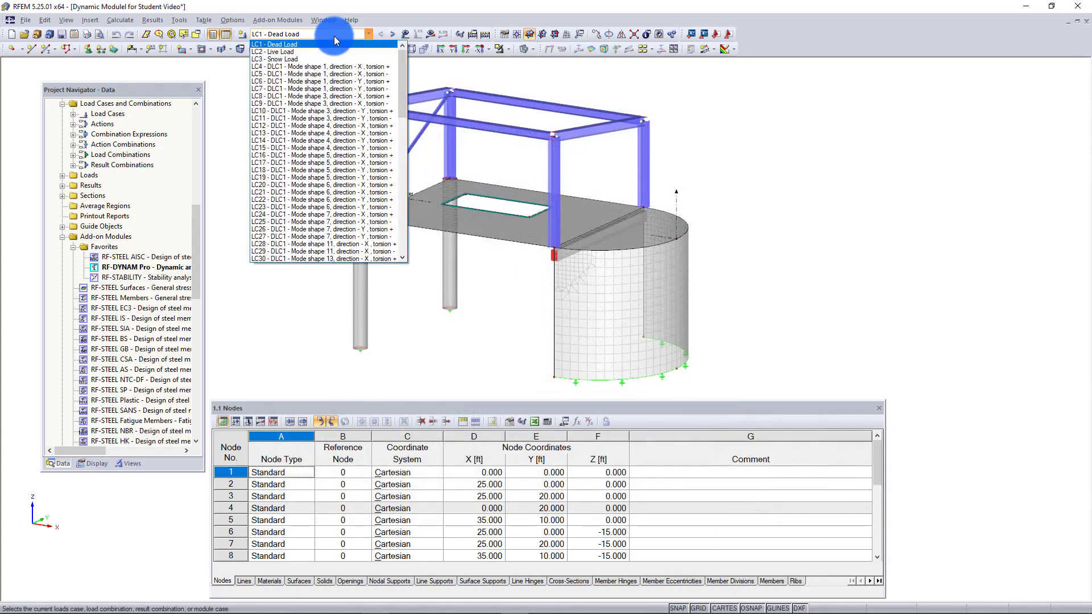
pyautogui.press('Down')
pyautogui.press('Down')
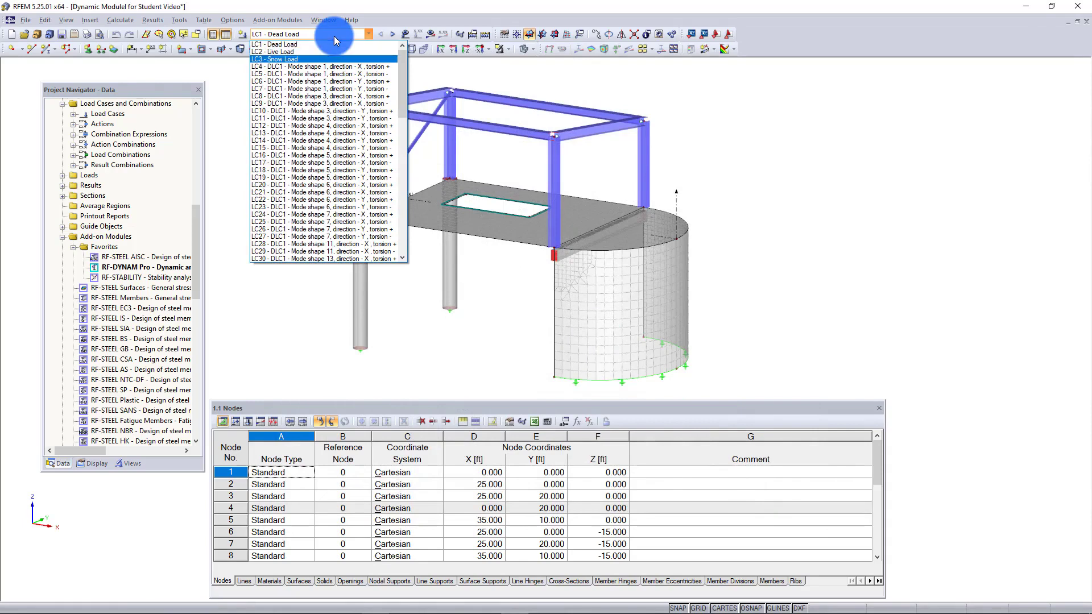
pyautogui.press('Down')
pyautogui.press('Down')
pyautogui.press('Down')
pyautogui.press('Down')
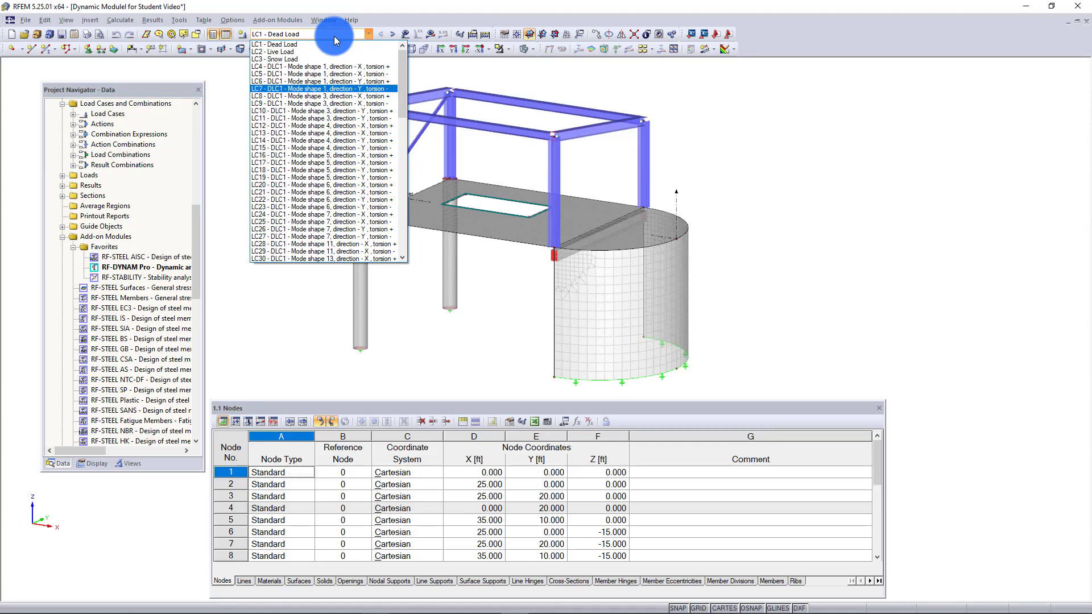
pyautogui.press('Up')
pyautogui.press('Up')
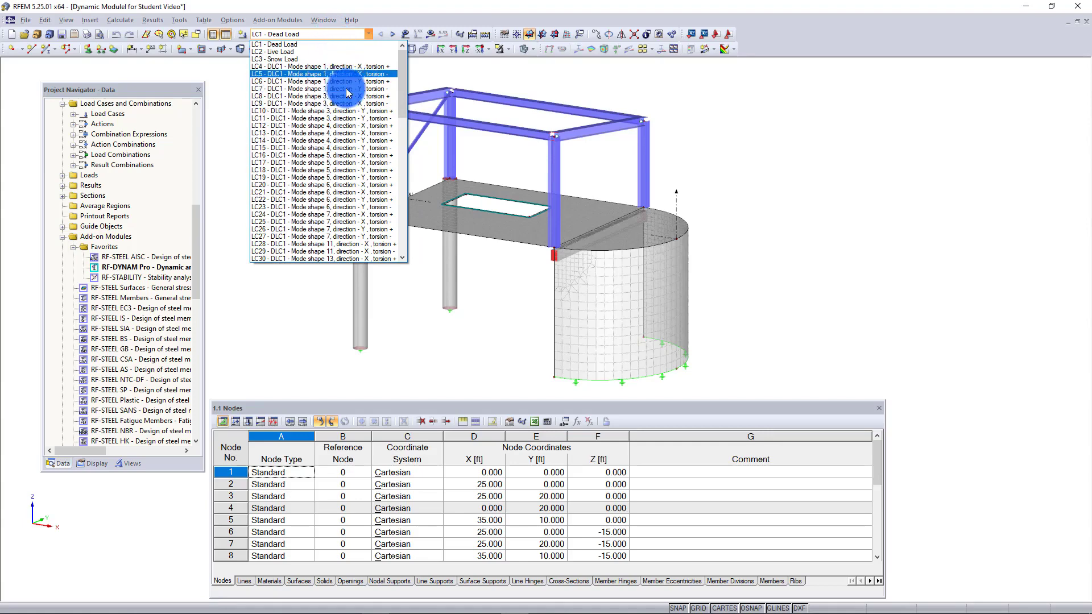
pyautogui.press('Up')
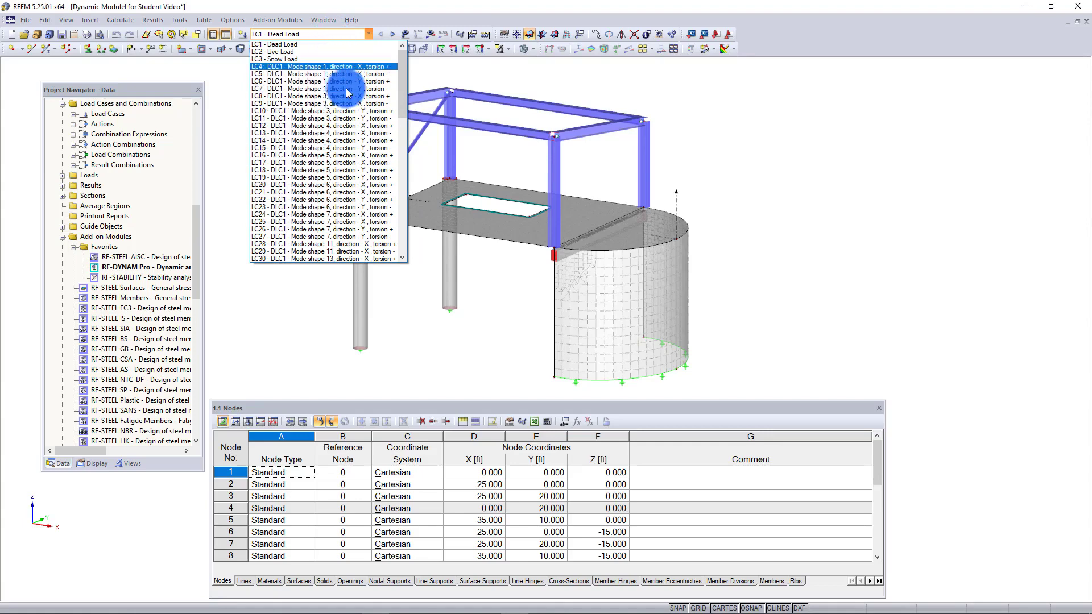
pyautogui.click(336, 65)
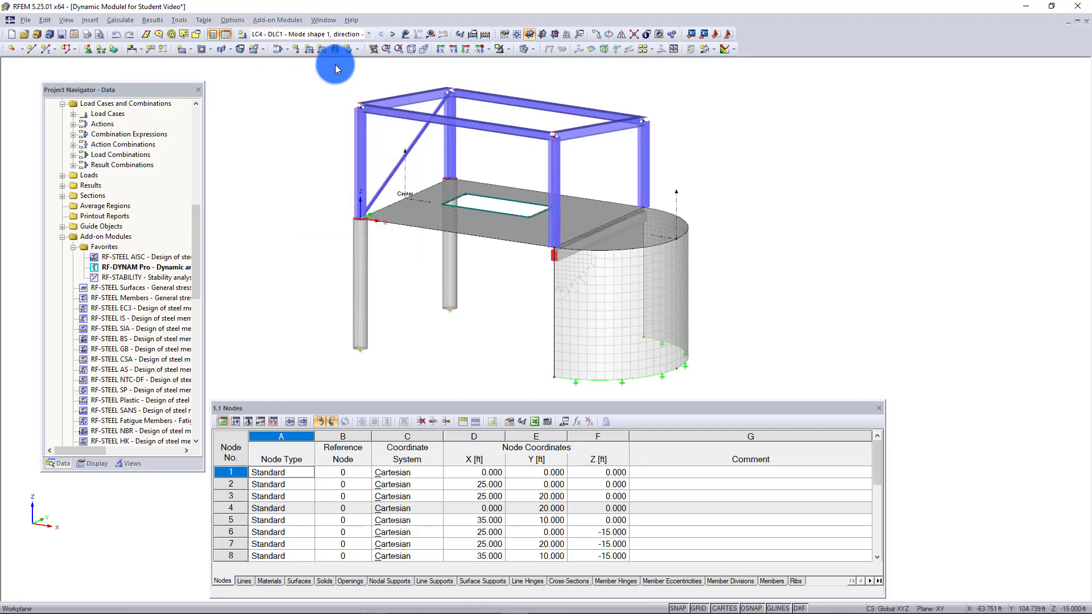
pyautogui.click(405, 34)
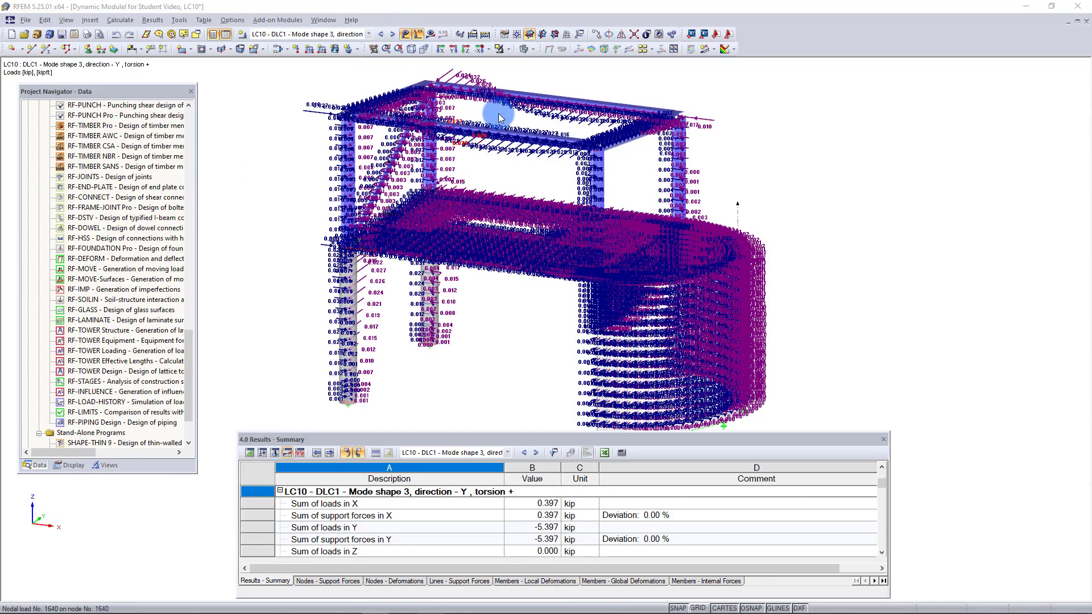
# - Display the model as wireframe and inspect the LC10 nodal loads and torsional moments along the front roof beam
pyautogui.scroll(5, 499, 114)
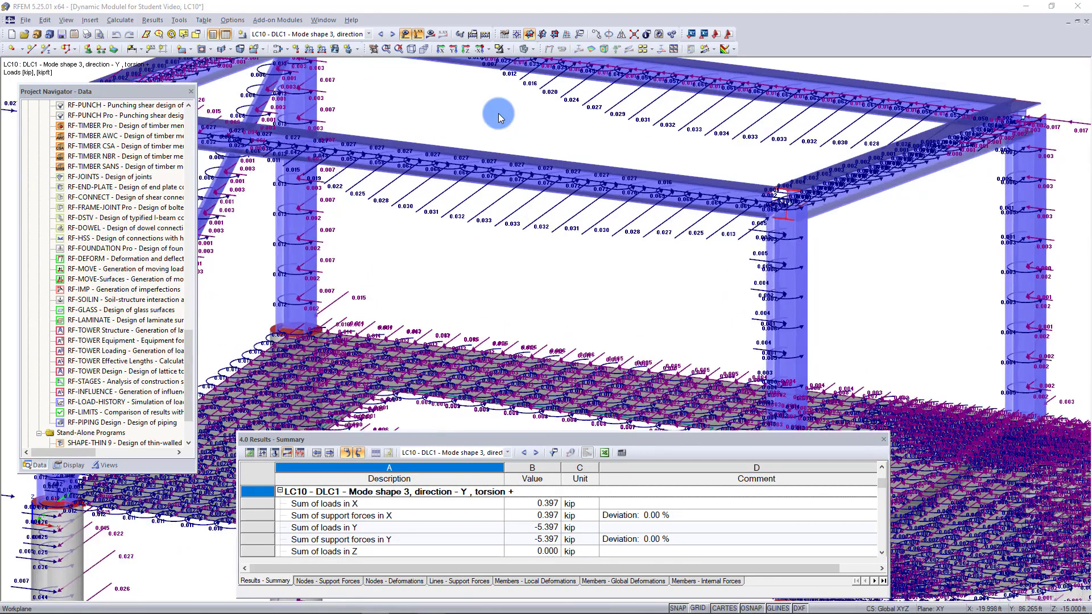
pyautogui.scroll(5, 512, 176)
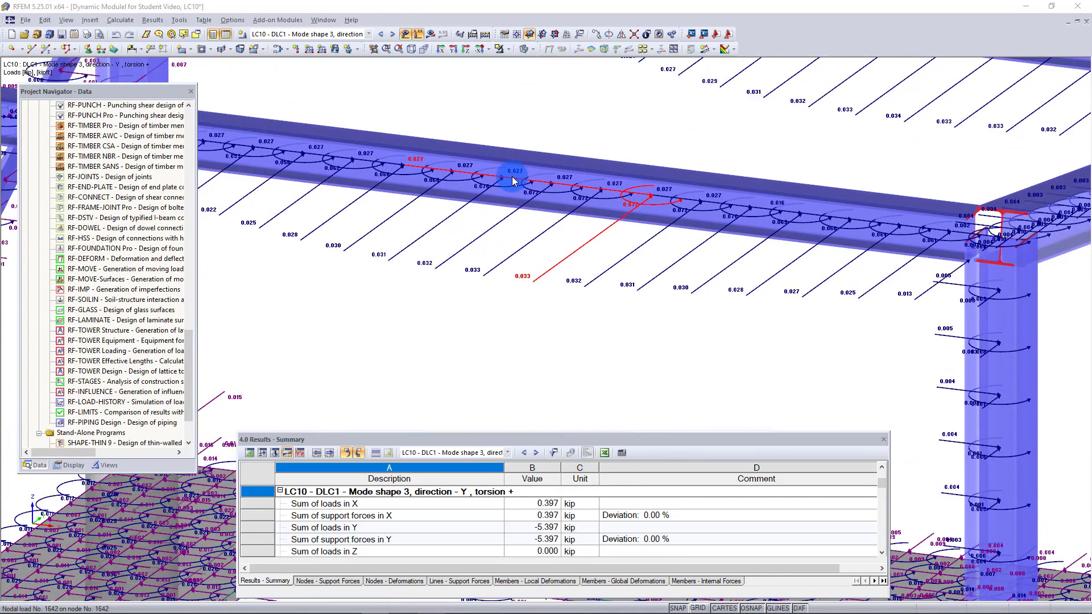
pyautogui.moveTo(512, 176); pyautogui.dragTo(517, 221, button='middle')
pyautogui.scroll(-1, 517, 222)
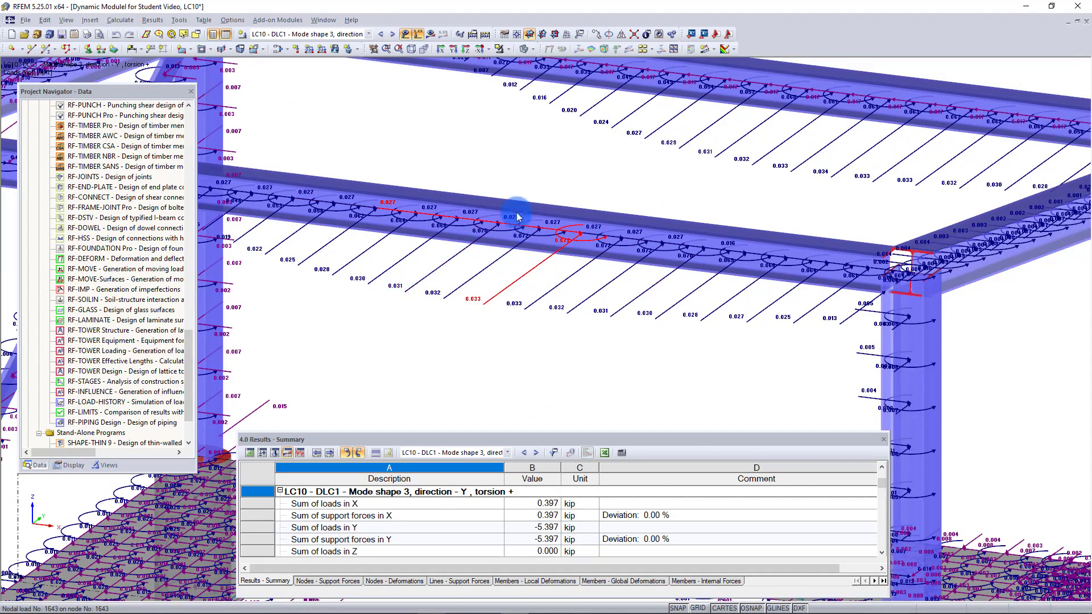
pyautogui.click(524, 50)
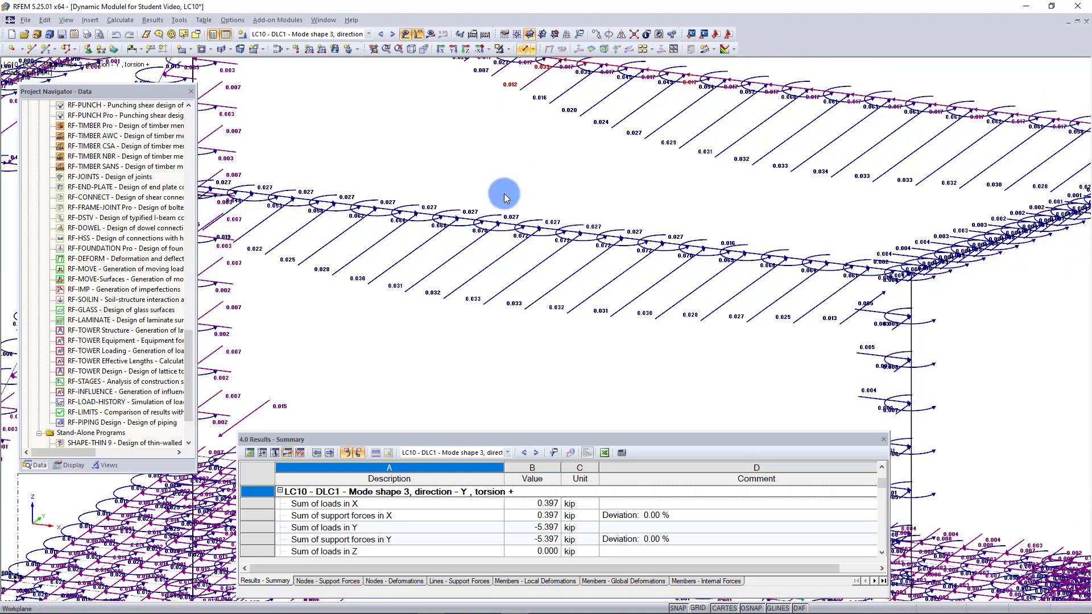
pyautogui.scroll(1, 499, 225)
pyautogui.scroll(1, 499, 225)
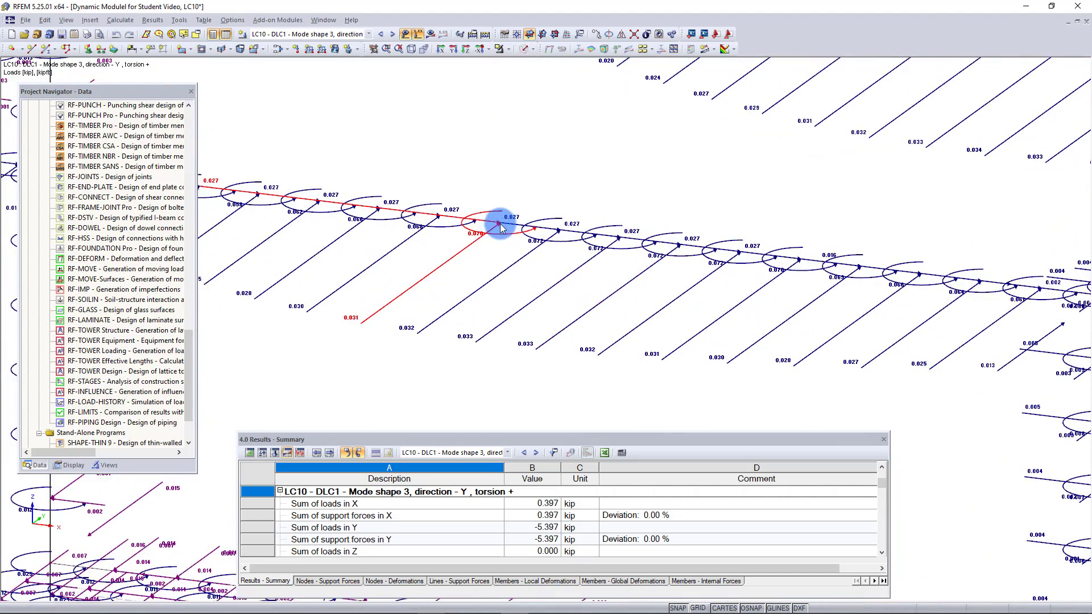
pyautogui.scroll(1, 500, 227)
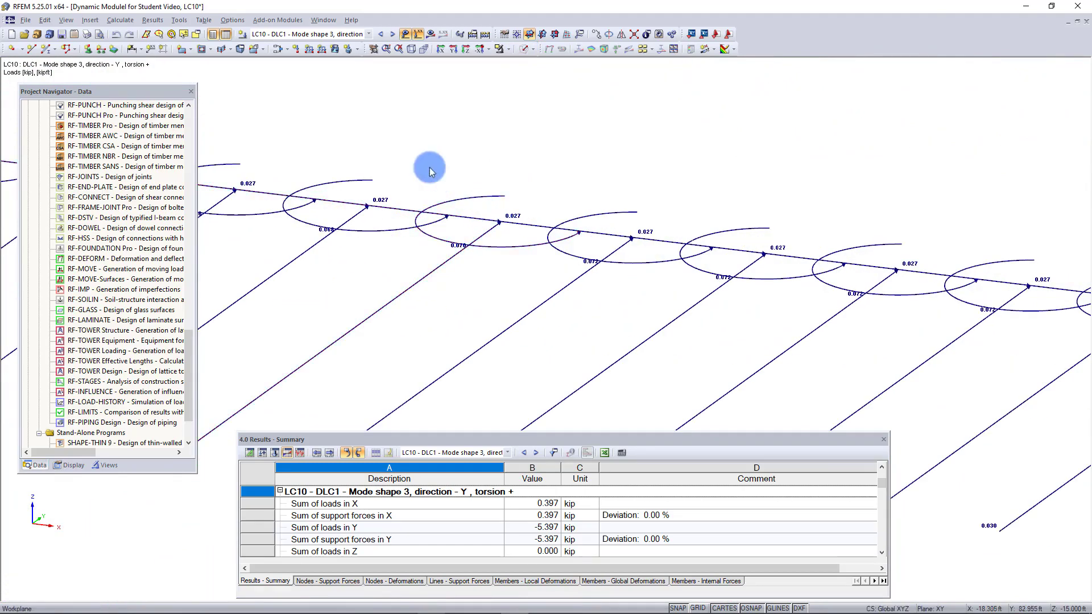
# - Review the descriptions and CQC rule parameters of load cases LC4 and LC5 in the load case settings
pyautogui.click(278, 50)
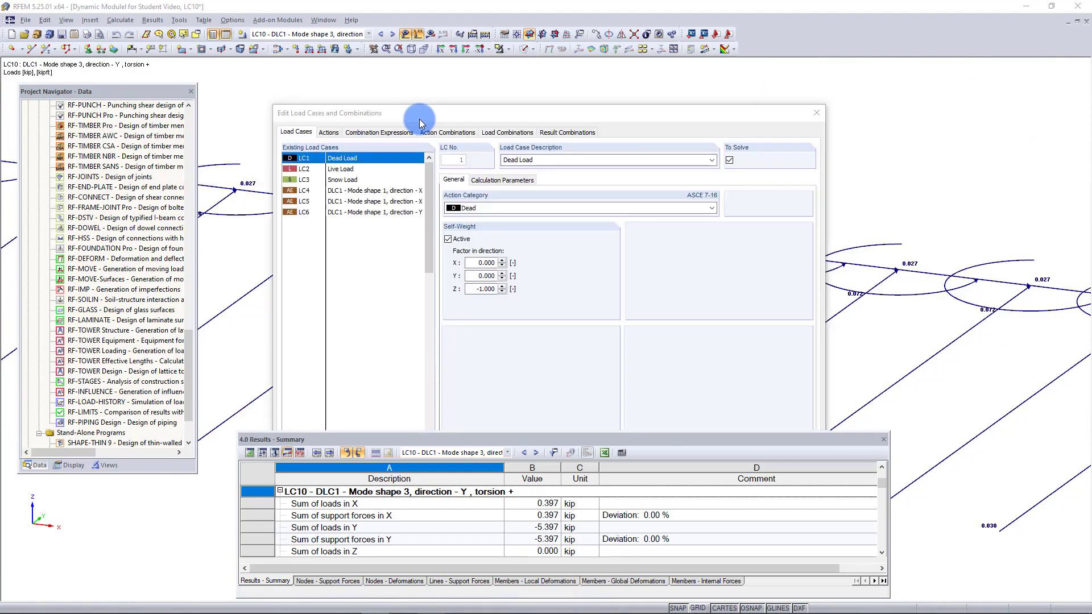
pyautogui.click(408, 192)
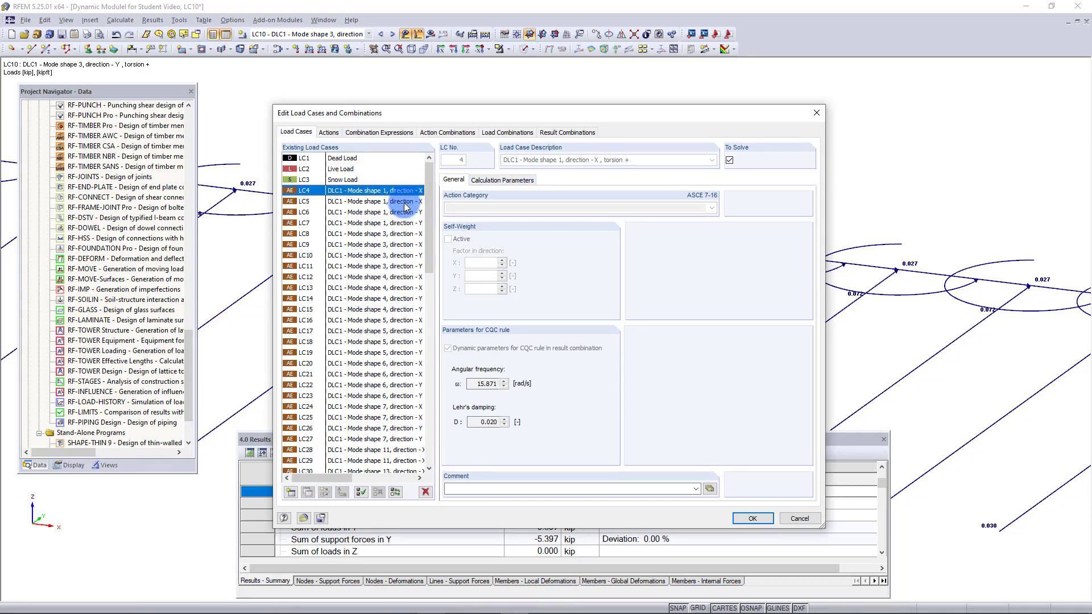
pyautogui.click(404, 203)
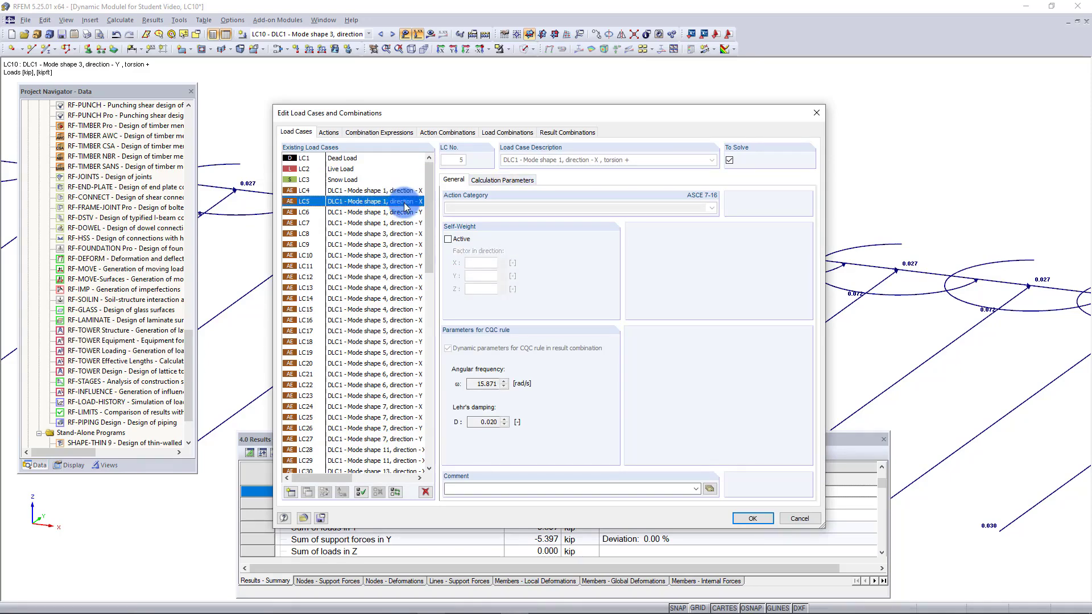
pyautogui.click(376, 192)
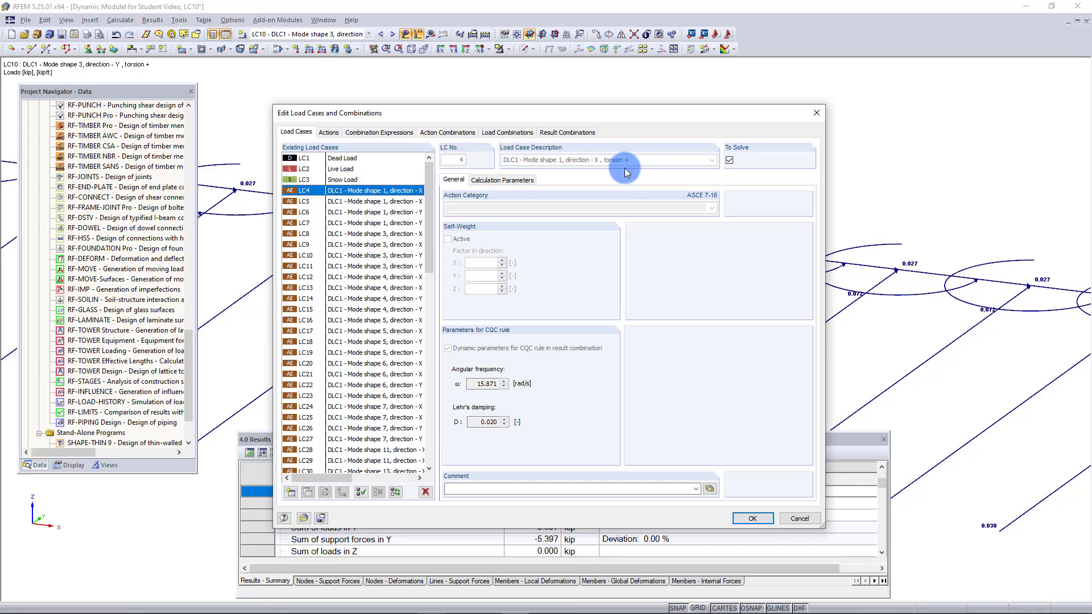
pyautogui.click(752, 518)
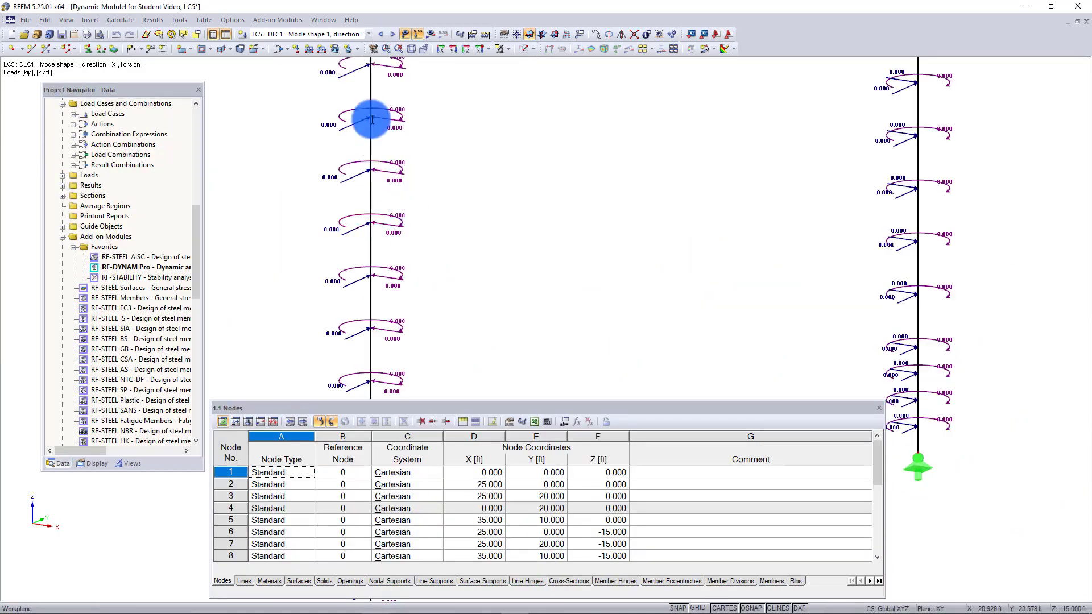
# - Look through the list of load cases for the generated DLC1 mode shape cases and the result envelopes
pyautogui.click(342, 34)
pyautogui.moveTo(402, 74); pyautogui.dragTo(398, 184)
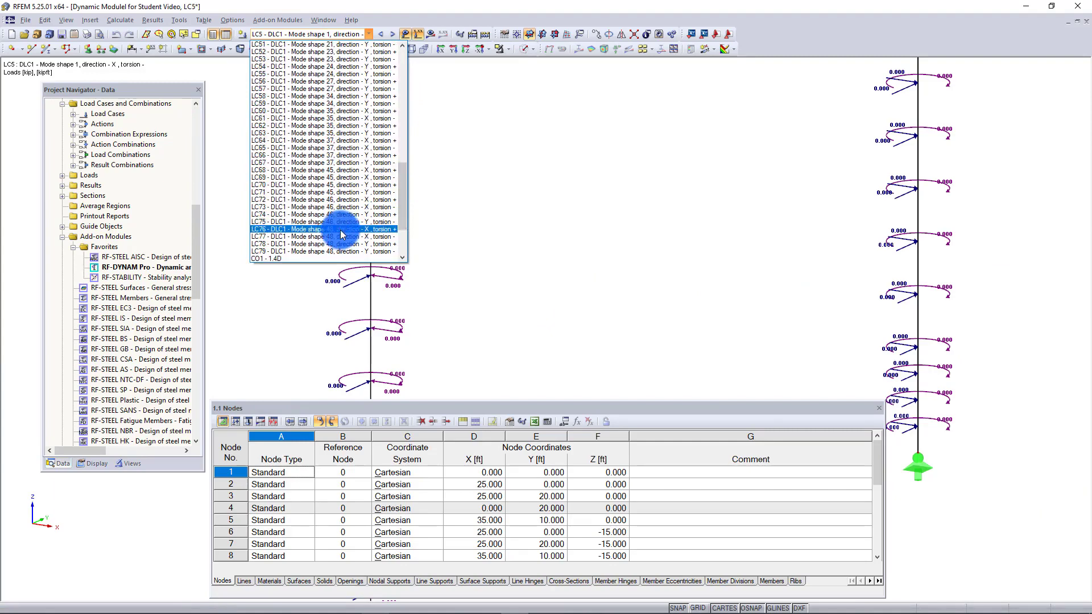
pyautogui.moveTo(404, 190); pyautogui.dragTo(402, 207)
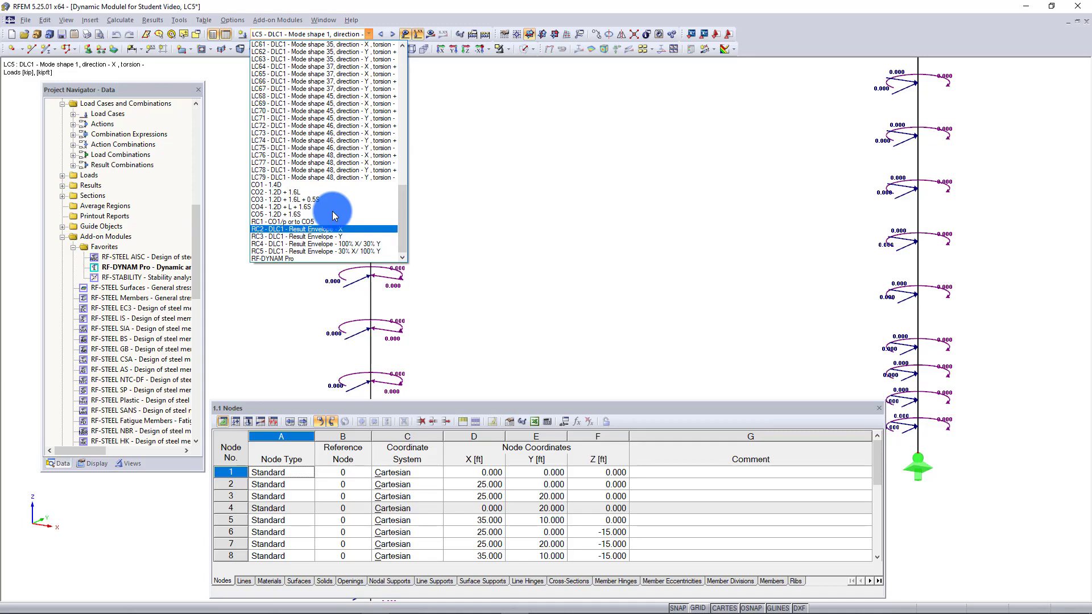
pyautogui.press('Down')
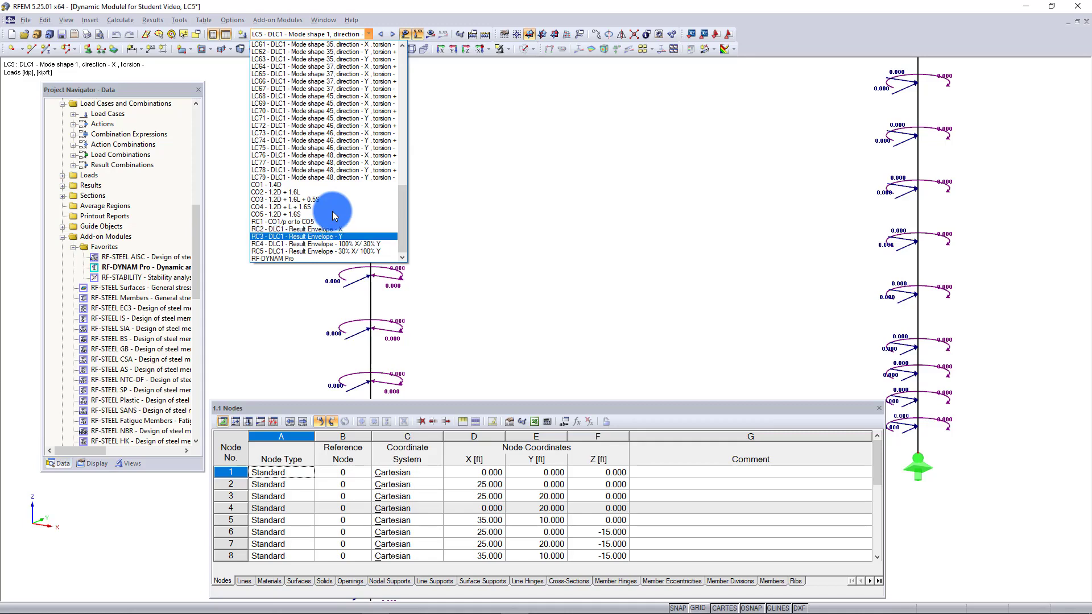
pyautogui.press('Down')
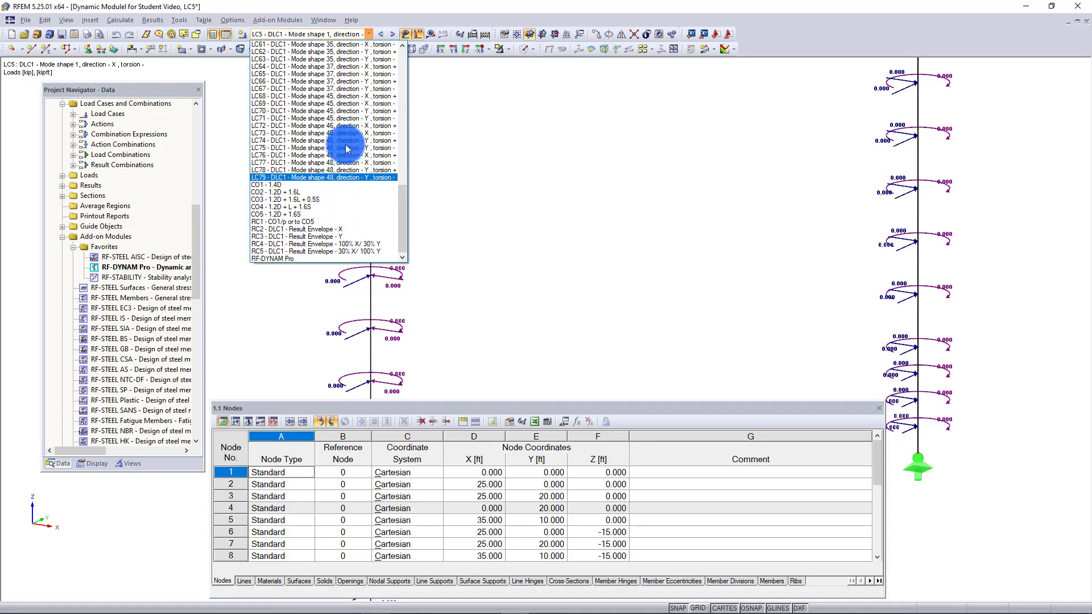
pyautogui.click(367, 33)
# - Activate result combination RC4 - DLC1 - Result Envelope - 100% X/ 30% Y for the whole structure
pyautogui.scroll(-5, 529, 146)
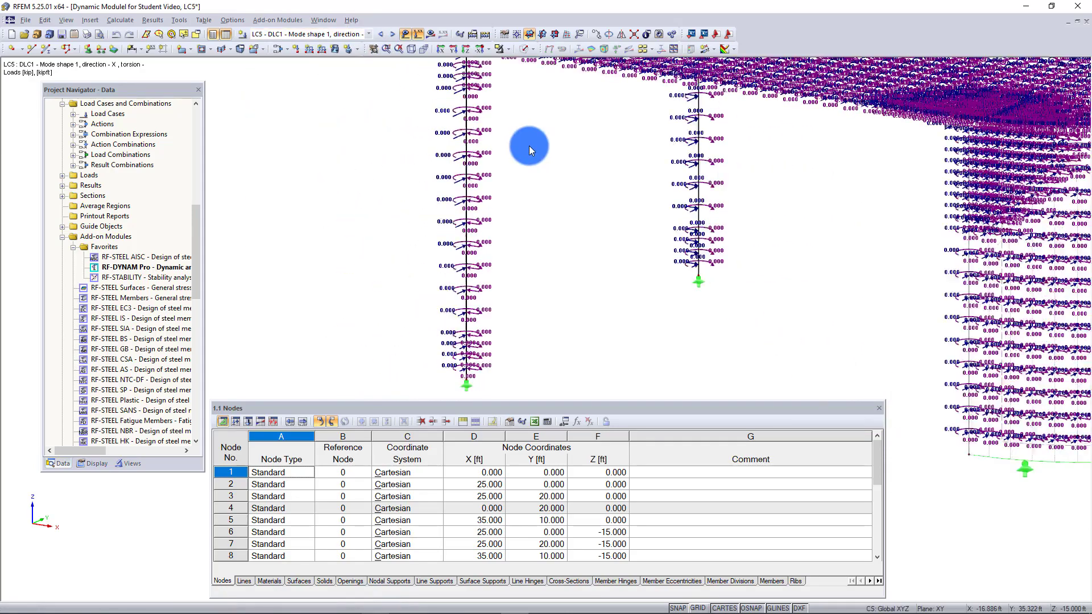
pyautogui.scroll(-5, 688, 155)
pyautogui.moveTo(689, 155); pyautogui.dragTo(475, 251, button='middle')
pyautogui.click(368, 33)
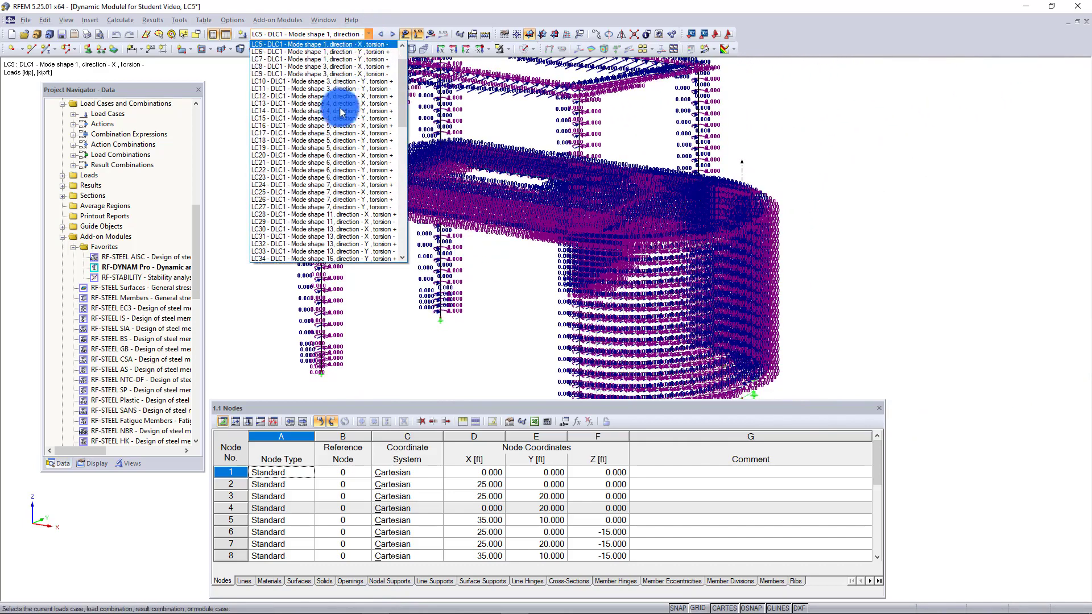
pyautogui.scroll(-18, 341, 112)
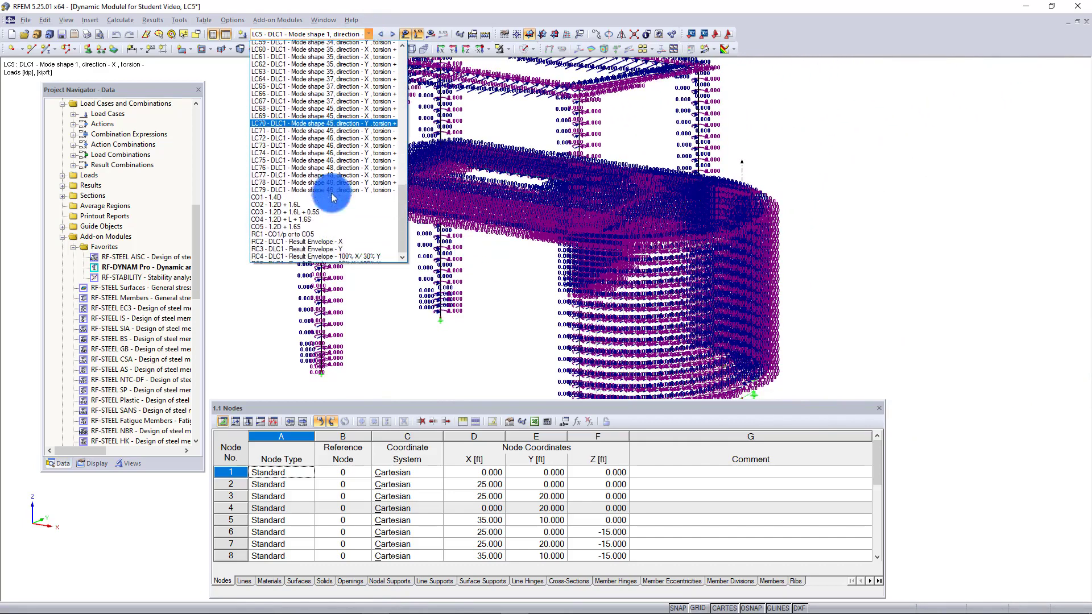
pyautogui.scroll(-1, 330, 228)
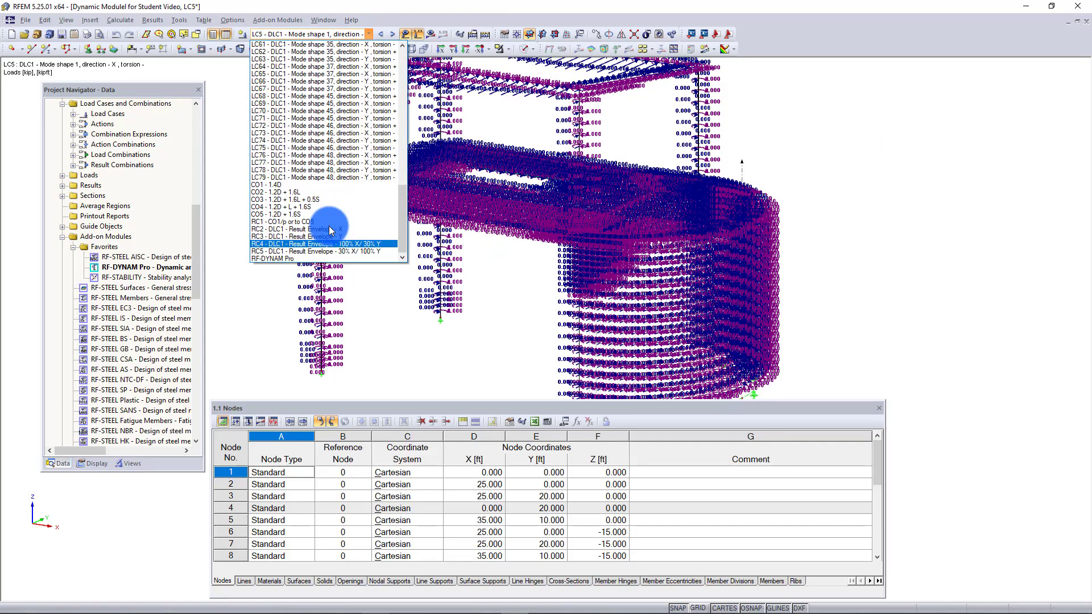
pyautogui.click(360, 245)
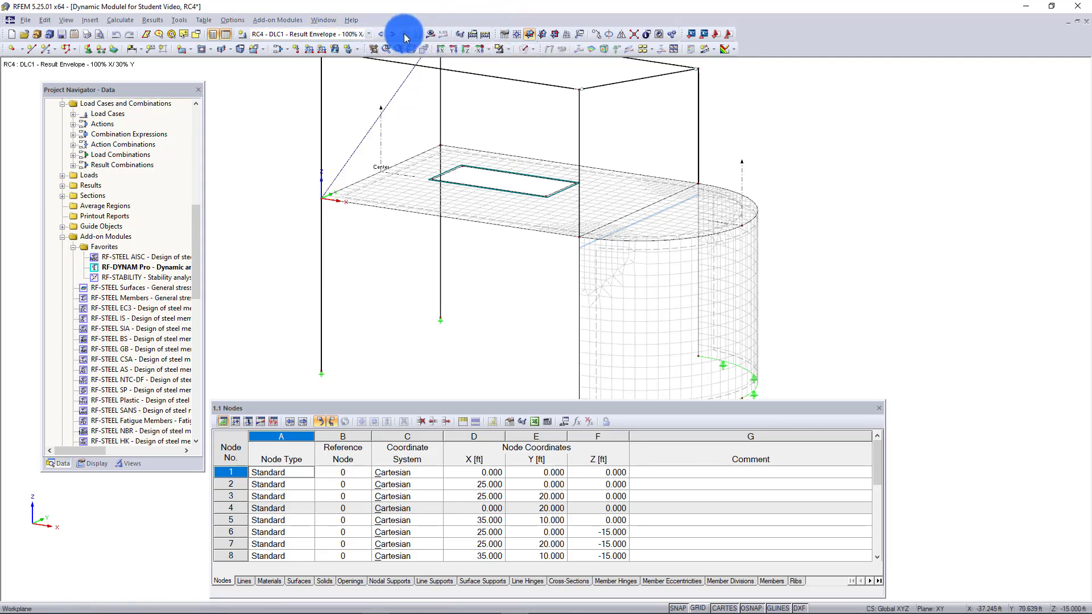
# - Display the global deformation results of result combination RC4 on the whole structure
pyautogui.click(432, 34)
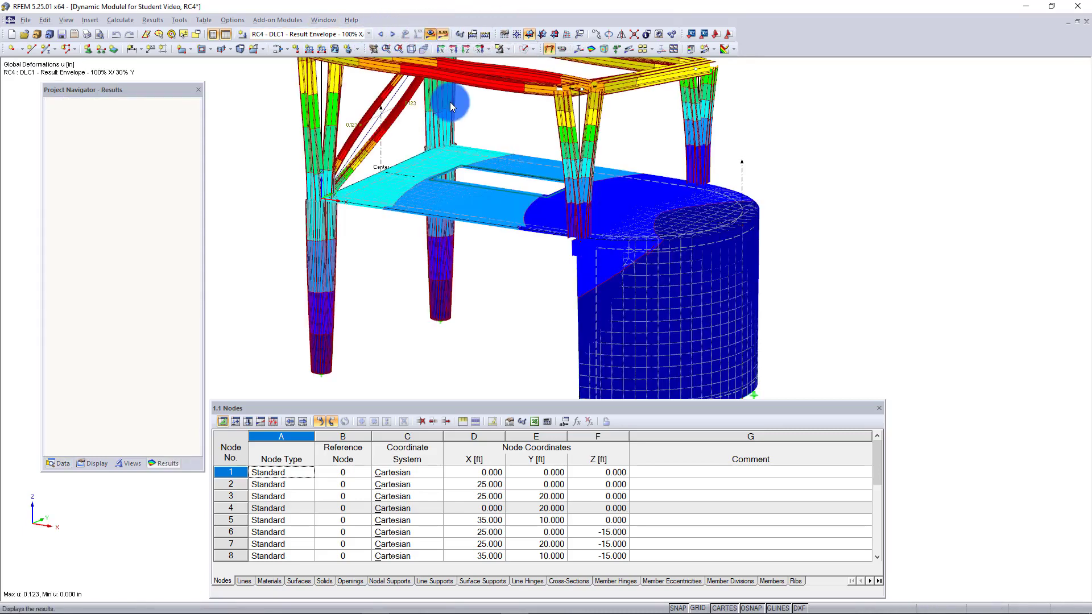
pyautogui.scroll(-3, 451, 107)
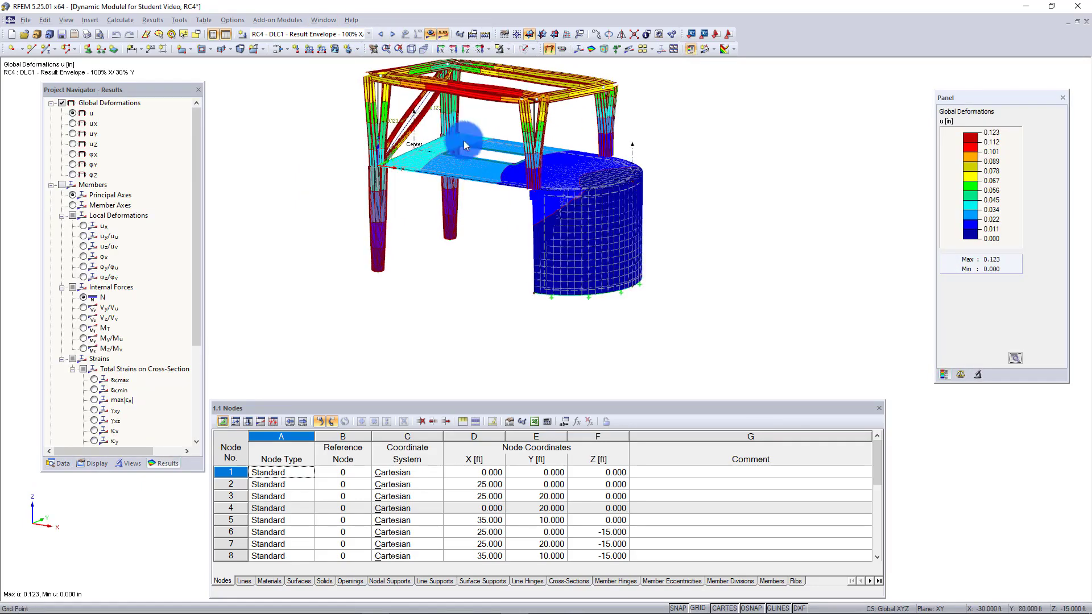
pyautogui.moveTo(463, 122); pyautogui.dragTo(477, 170, button='middle')
pyautogui.scroll(2, 475, 174)
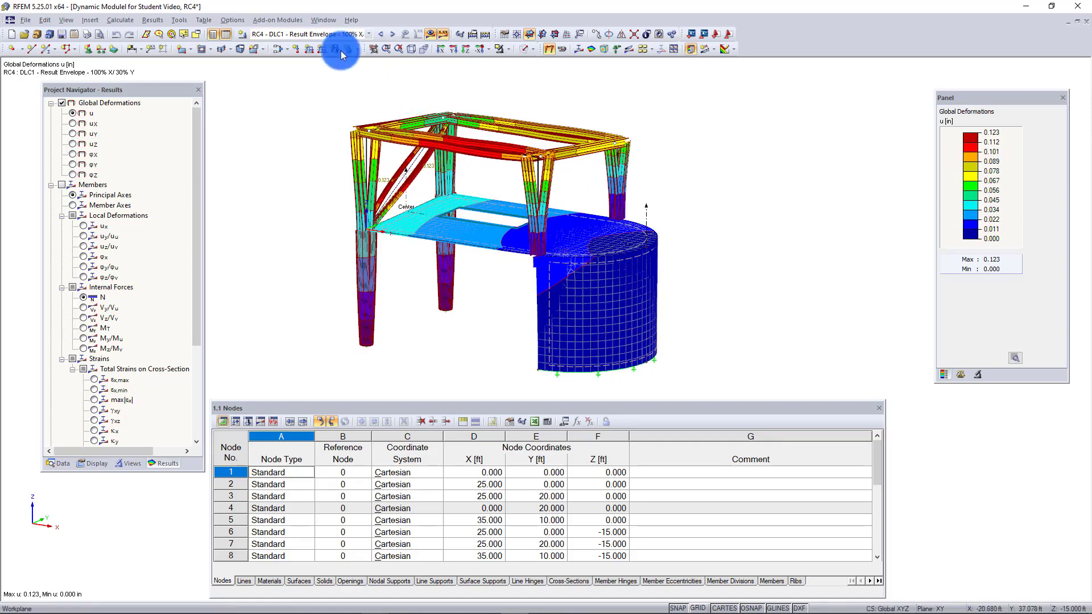
# - Show the deformations of load case LC4 - DLC1 - Mode shape 1, direction - X, torsion + with the loads hidden
pyautogui.click(327, 40)
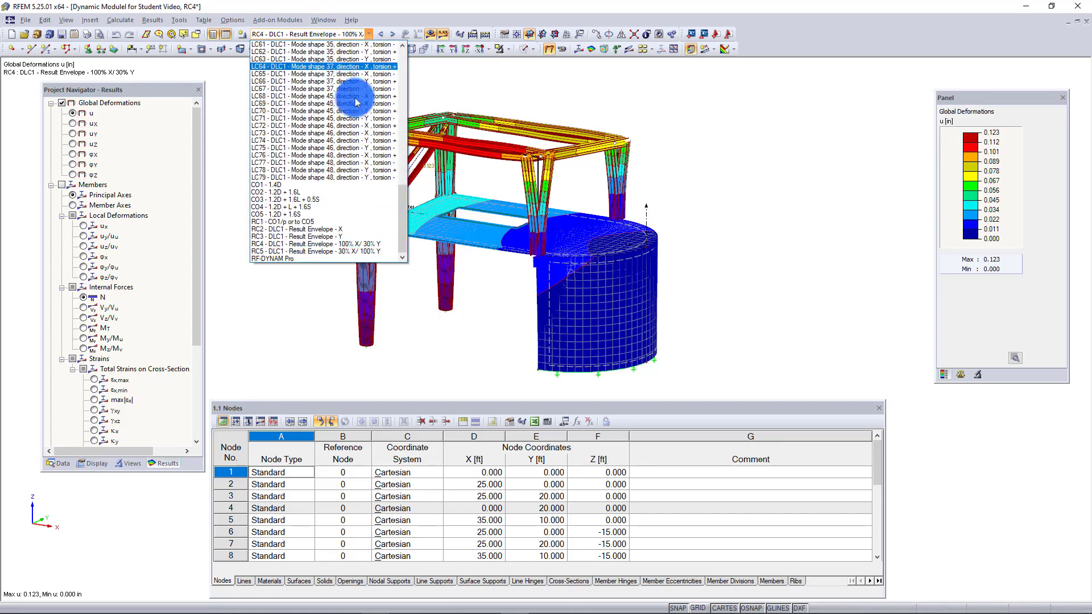
pyautogui.moveTo(402, 195); pyautogui.dragTo(406, 61)
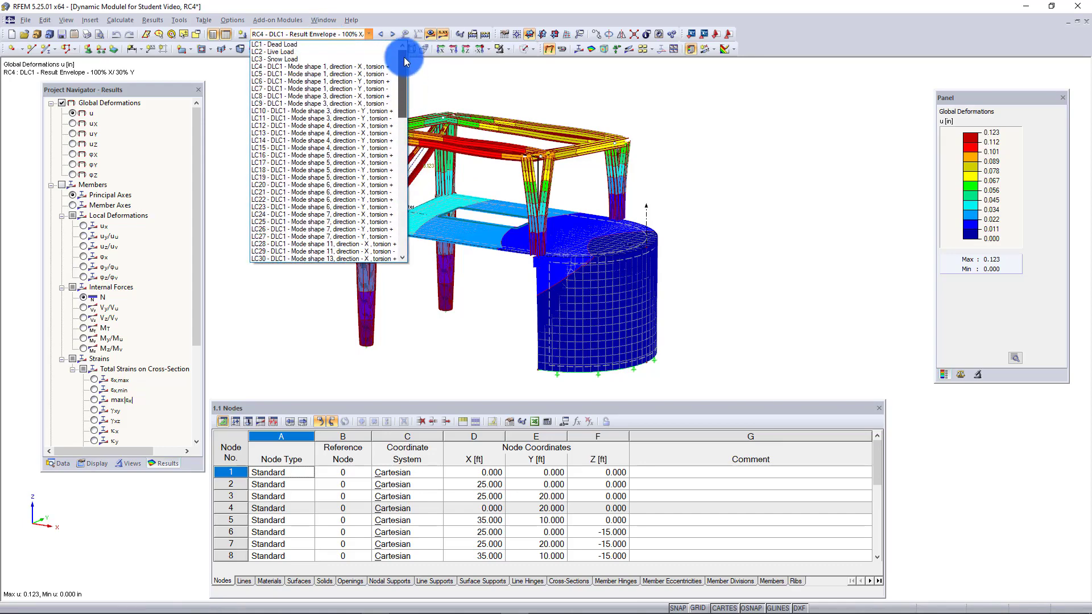
pyautogui.click(317, 68)
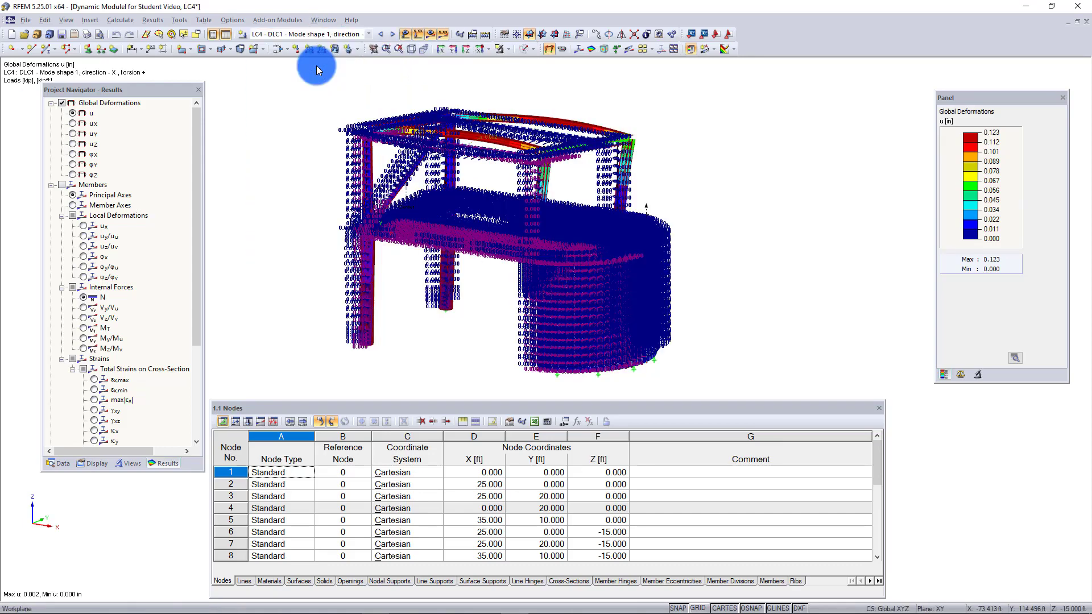
pyautogui.click(405, 34)
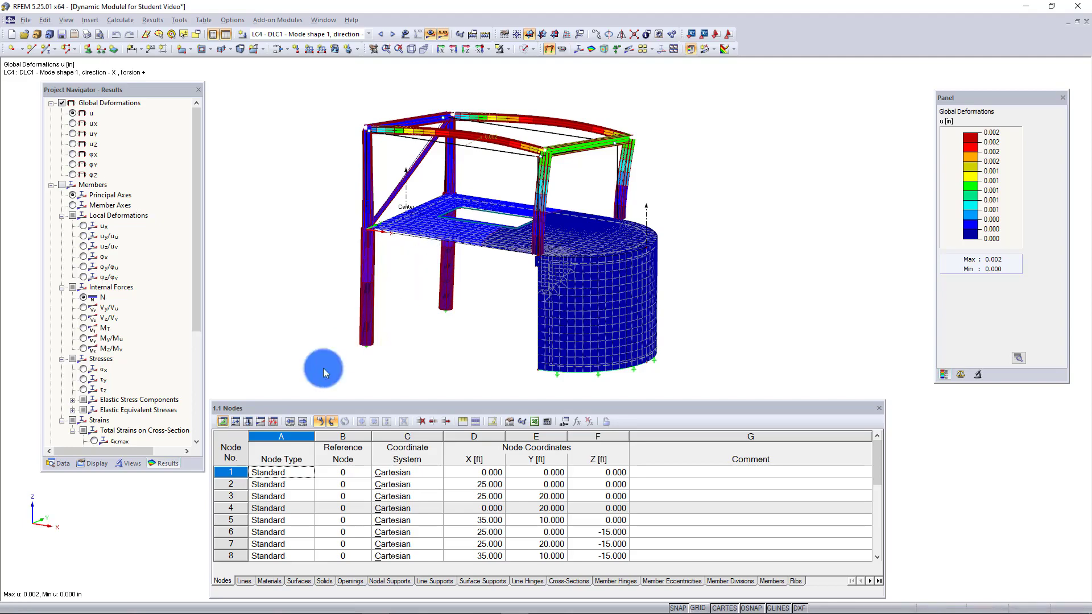
# - Examine the RF-DYNAM Pro effective modal mass factors for NVC2 and display mode shape 1 on the model
pyautogui.click(274, 422)
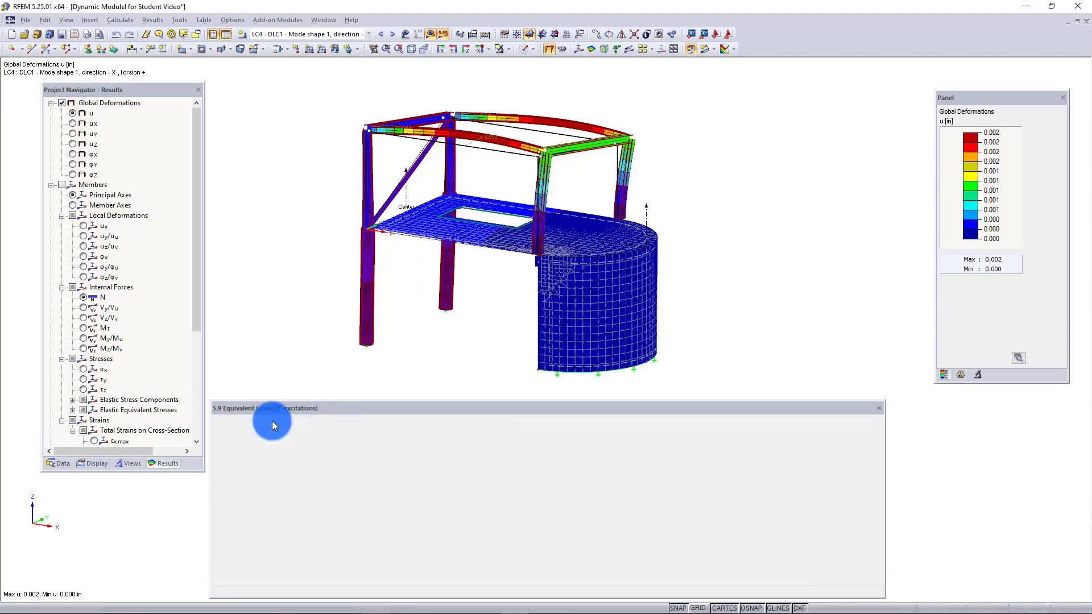
pyautogui.click(275, 420)
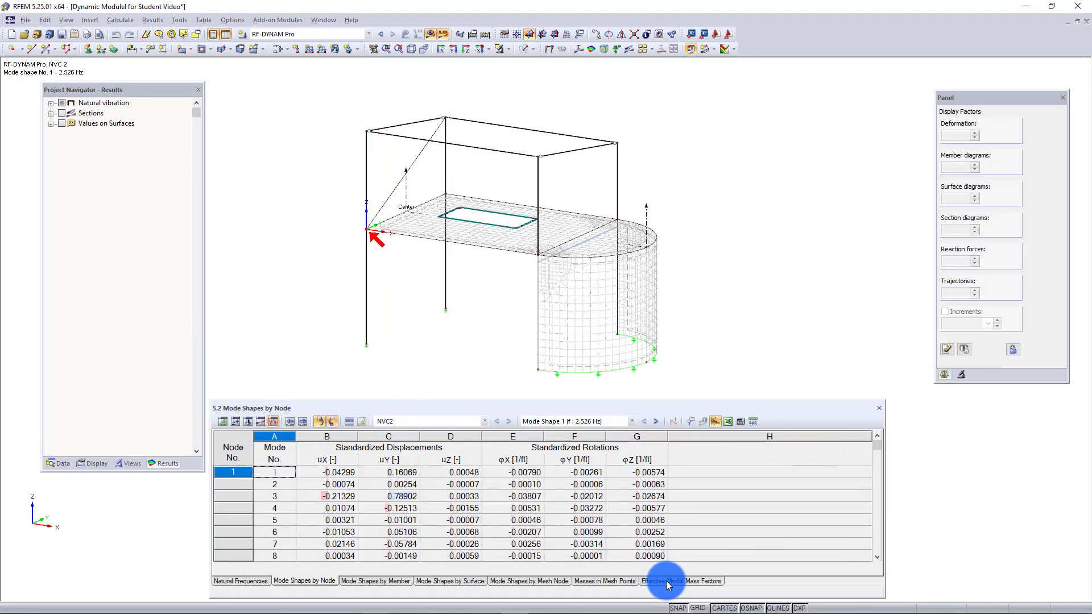
pyautogui.click(667, 581)
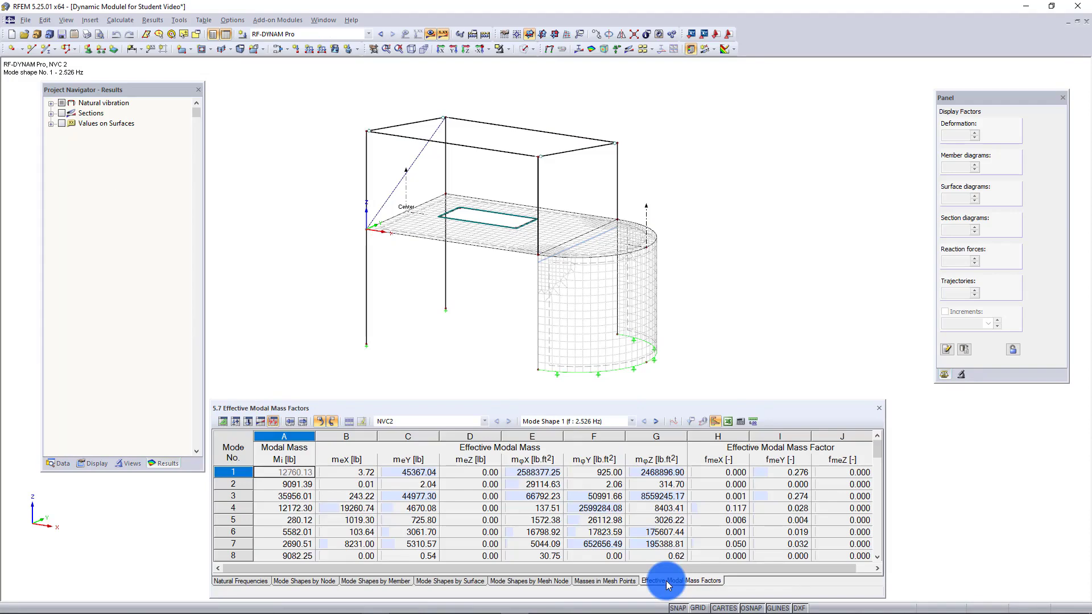
pyautogui.click(237, 473)
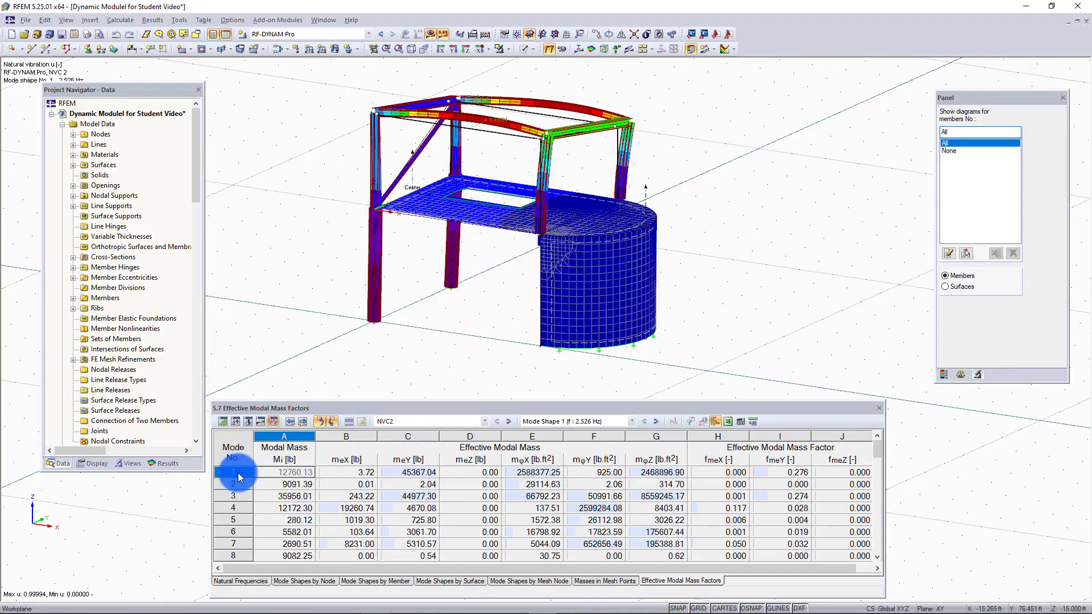
# - Return from the RF-DYNAM Pro natural vibration results to the global deformations of load case LC4
pyautogui.click(342, 34)
pyautogui.scroll(14, 347, 51)
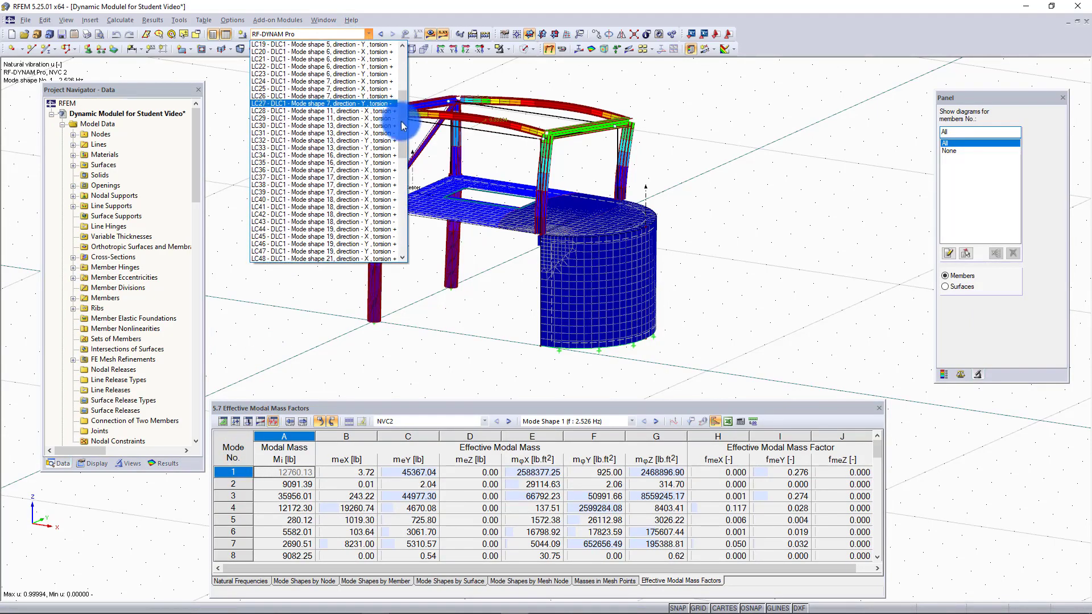
pyautogui.moveTo(401, 121); pyautogui.dragTo(403, 74)
pyautogui.click(319, 65)
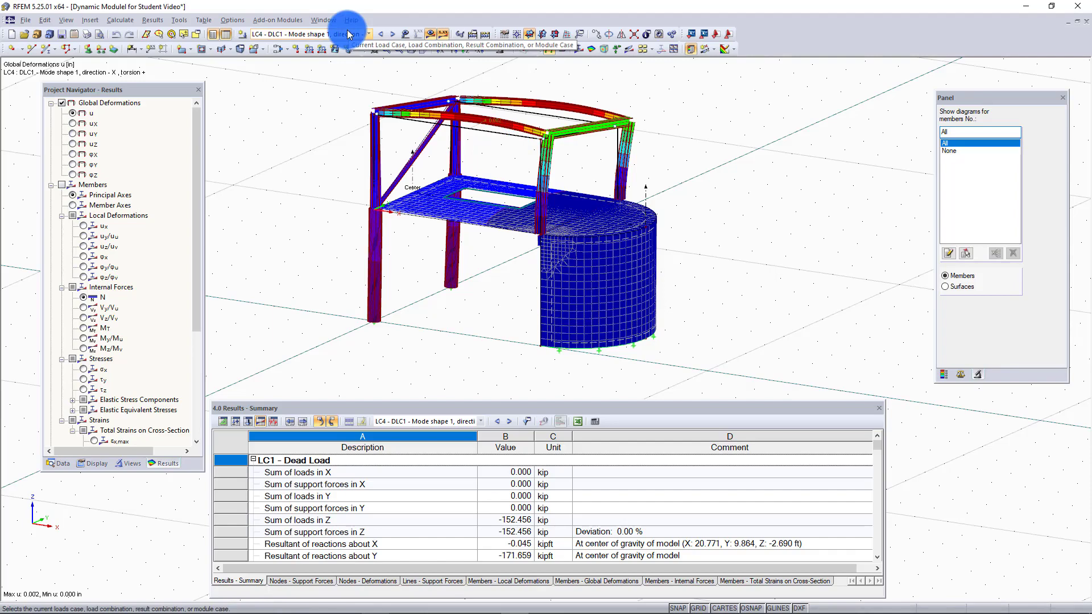
# - Look through the load case list for result envelopes RC4 (100% X/ 30% Y) and RC5 (30% X/ 100% Y), keeping LC4 active
pyautogui.click(348, 33)
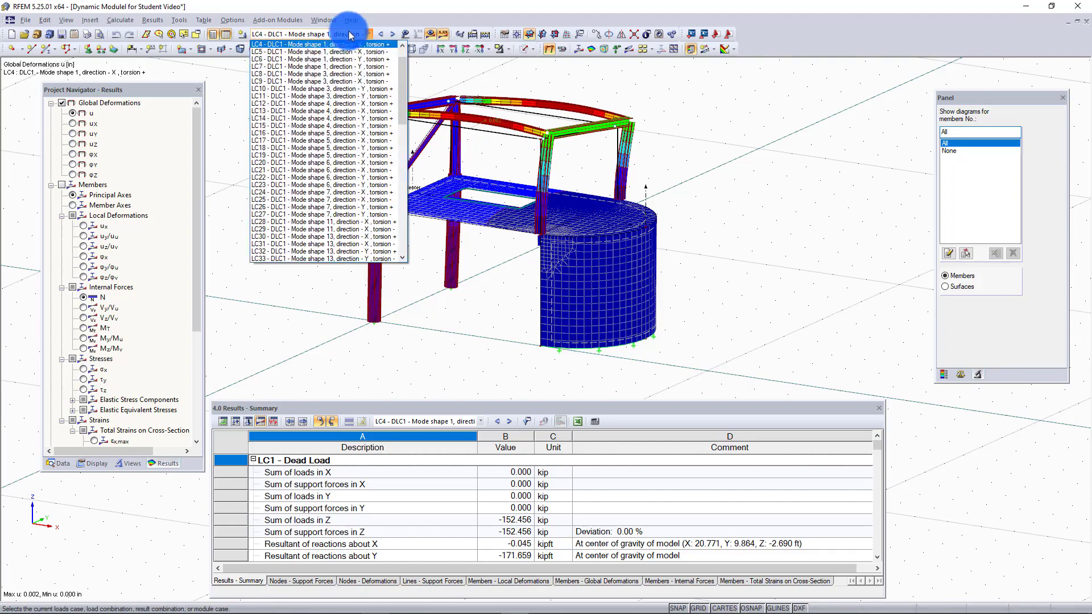
pyautogui.moveTo(401, 73); pyautogui.dragTo(402, 59)
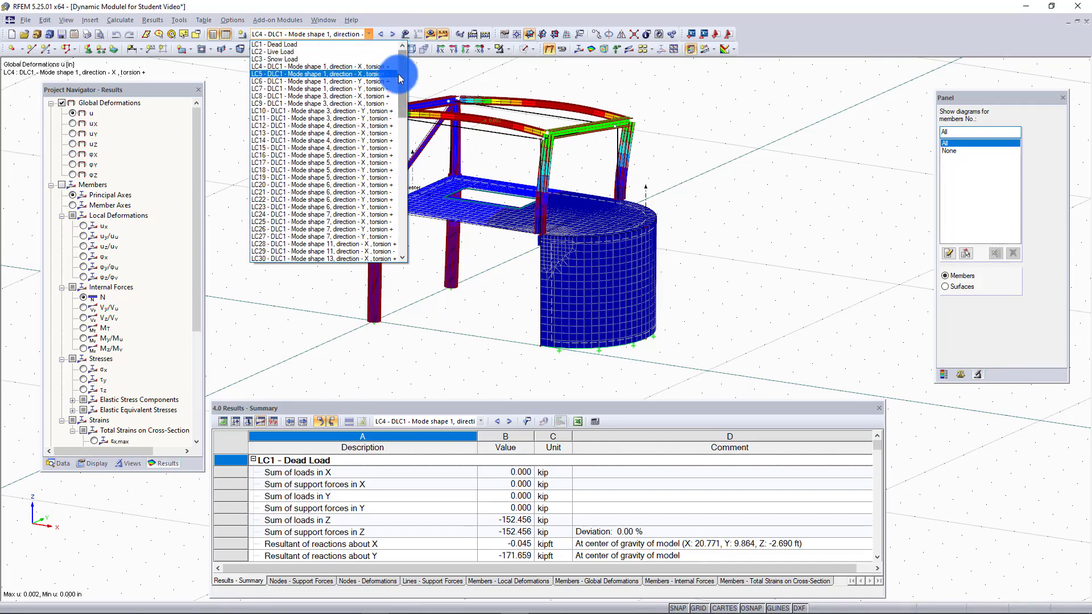
pyautogui.moveTo(402, 68); pyautogui.dragTo(403, 213)
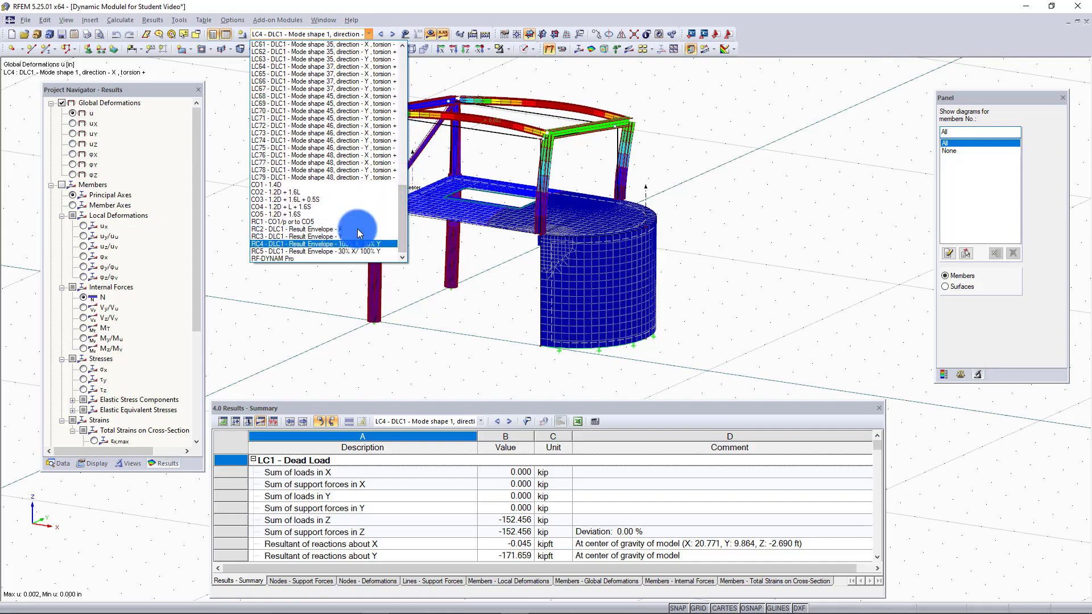
pyautogui.press('Down')
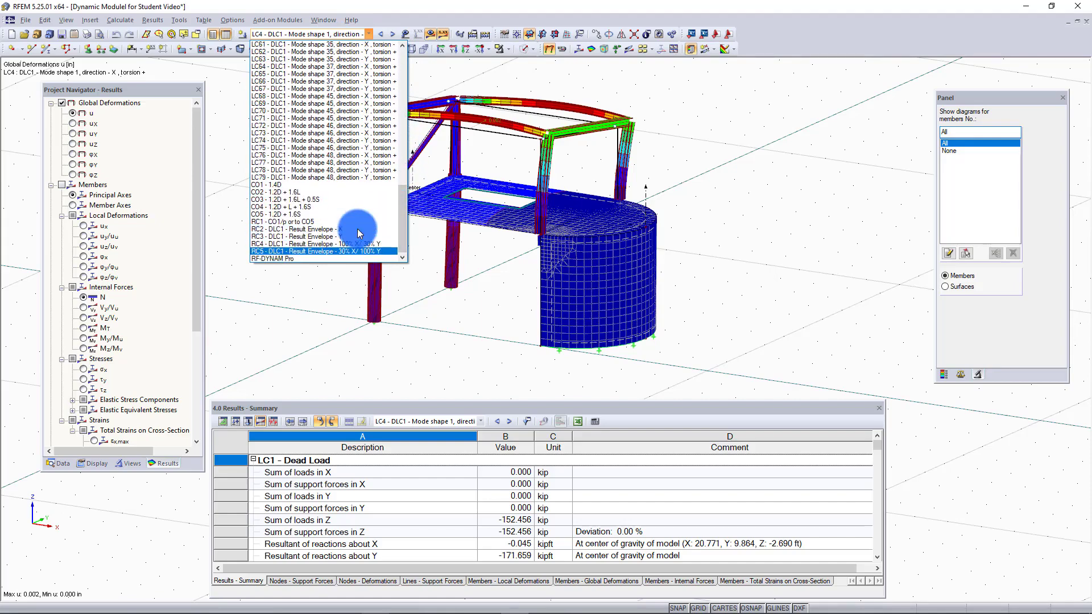
pyautogui.press('Up')
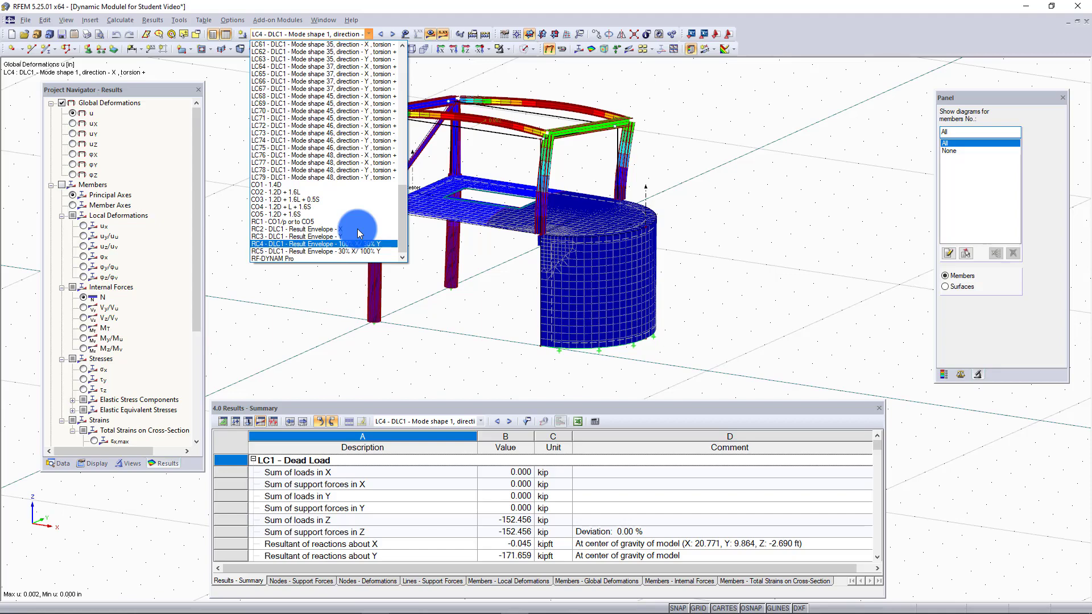
pyautogui.press('Down')
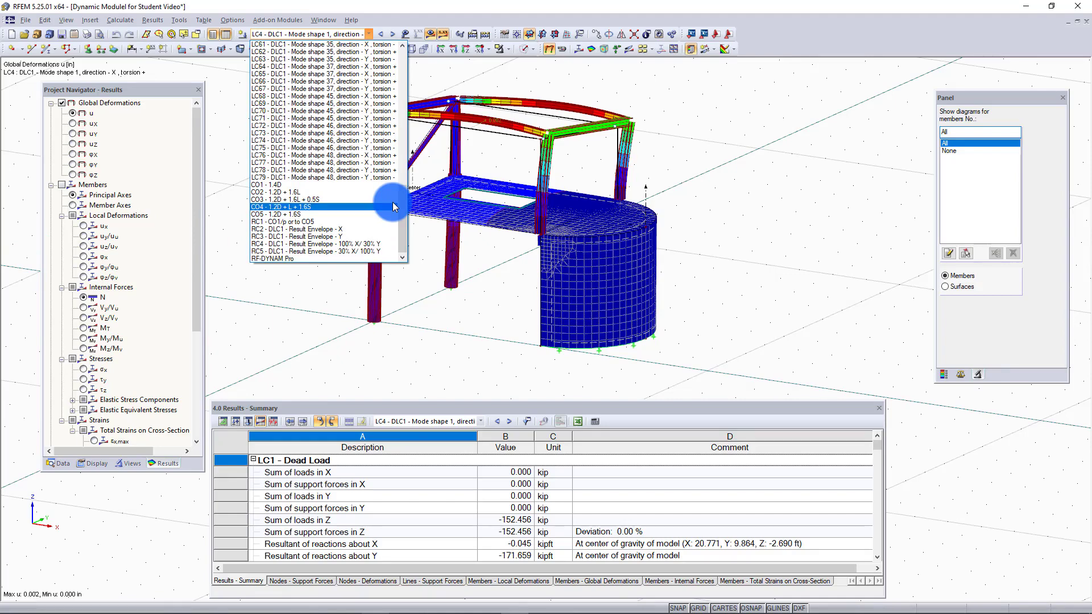
pyautogui.click(367, 33)
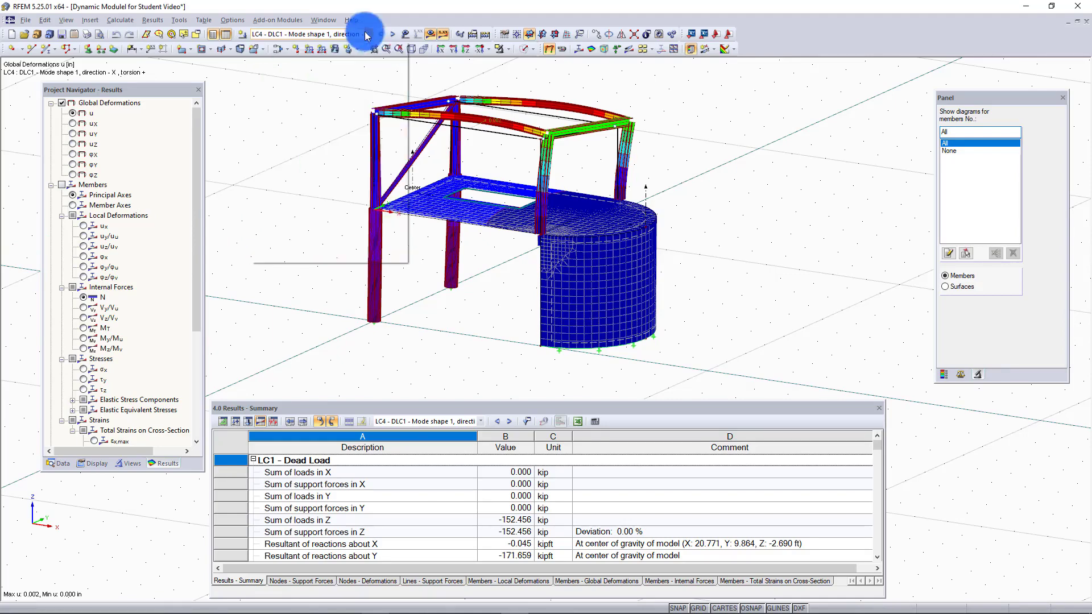
# - Create a new result combination RC6 with the description "Gravity loads and Seismic"
pyautogui.click(278, 50)
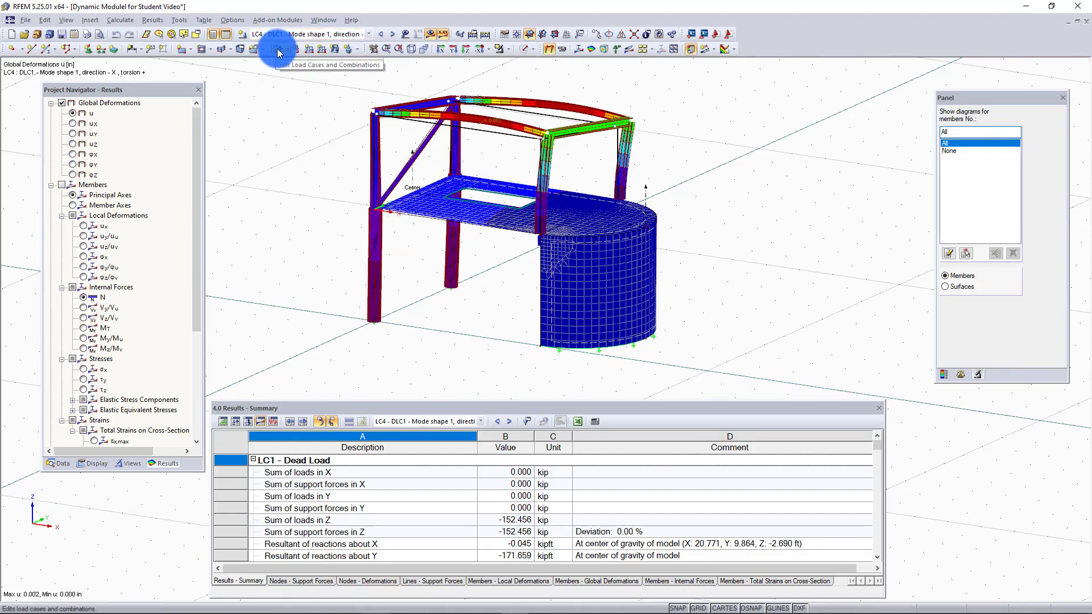
pyautogui.doubleClick(308, 185)
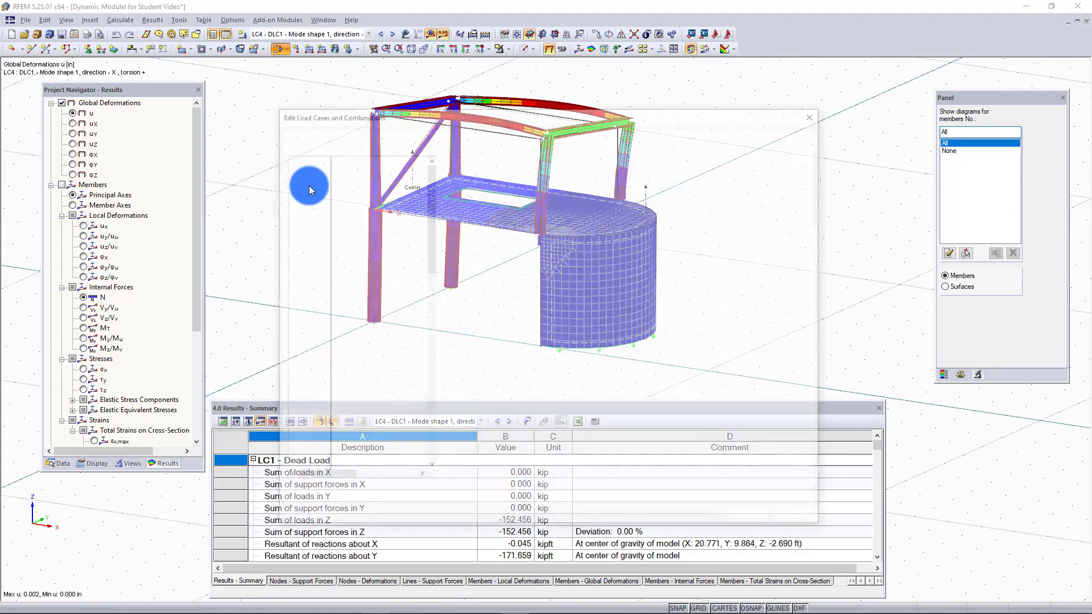
pyautogui.click(556, 133)
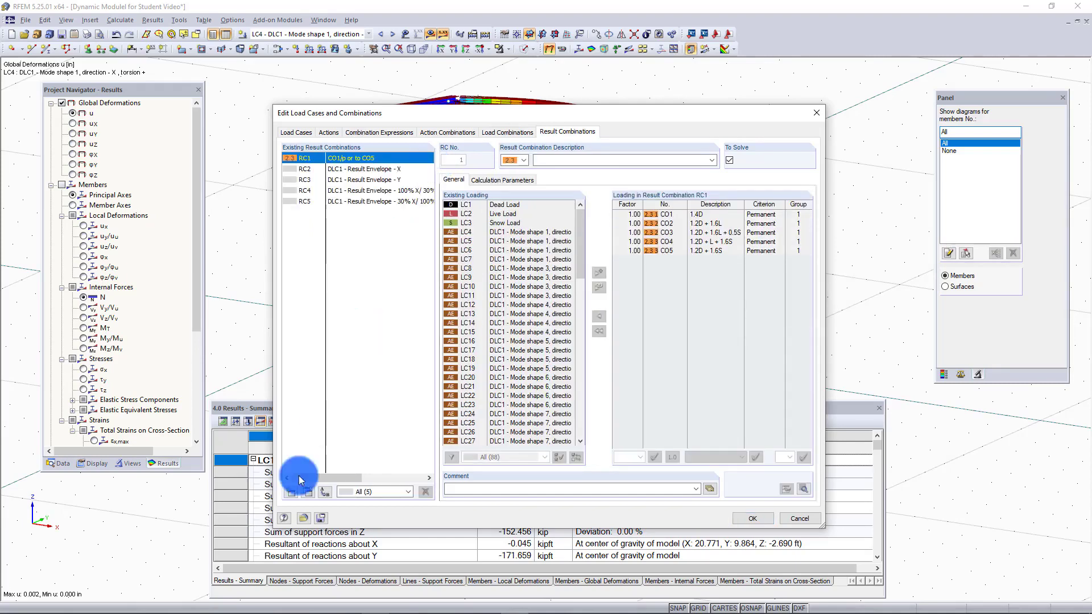
pyautogui.click(290, 492)
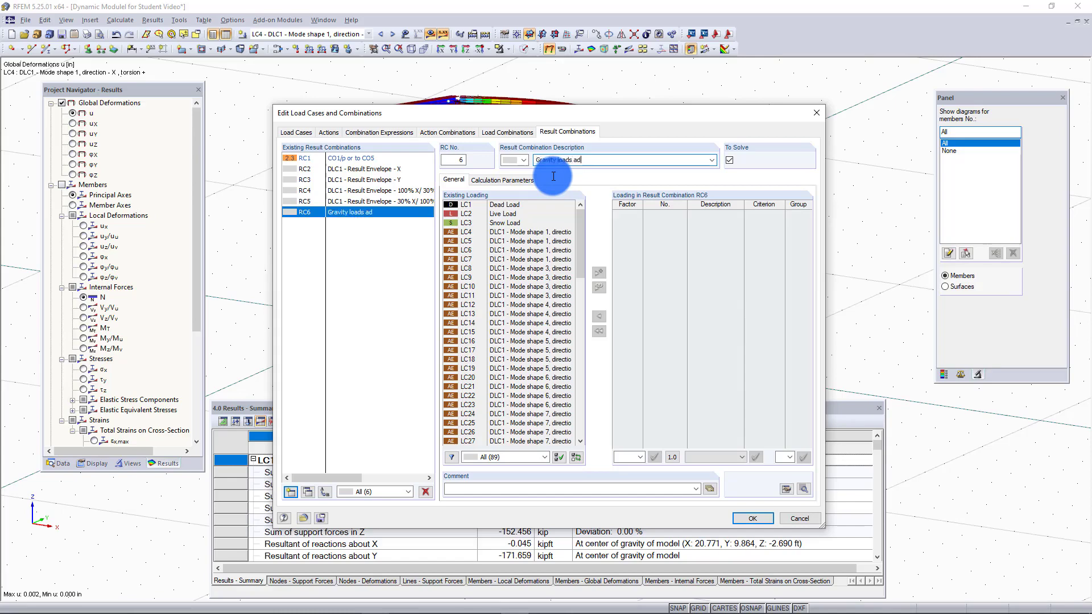
pyautogui.write('eismic')
# - Add load cases LC1 Dead Load, LC2 Live Load and LC3 Snow Load to result combination RC6
pyautogui.click(509, 205)
pyautogui.click(599, 272)
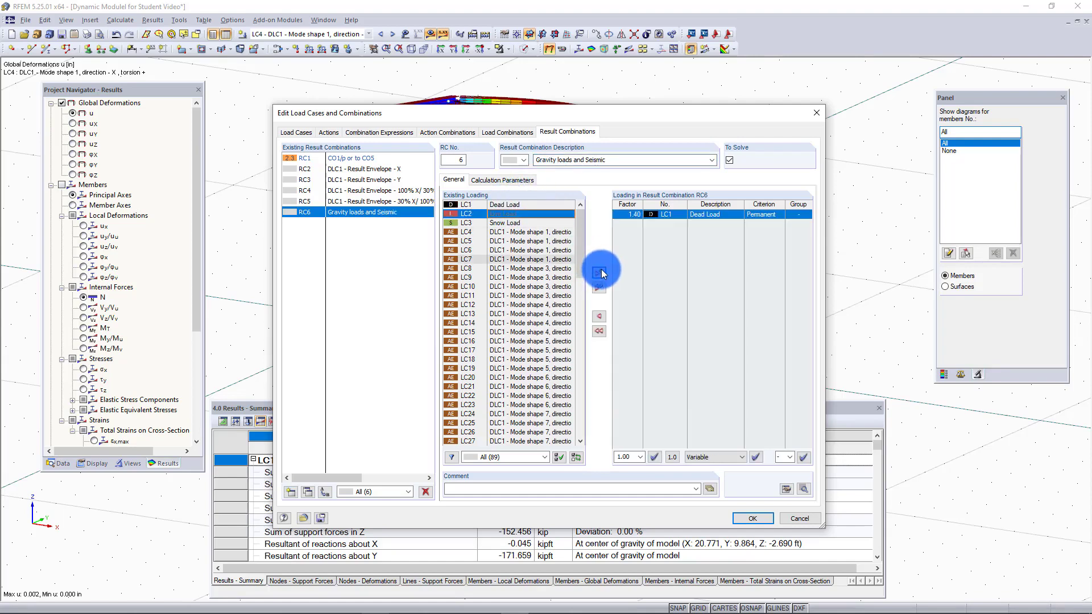
pyautogui.click(600, 273)
pyautogui.click(600, 273)
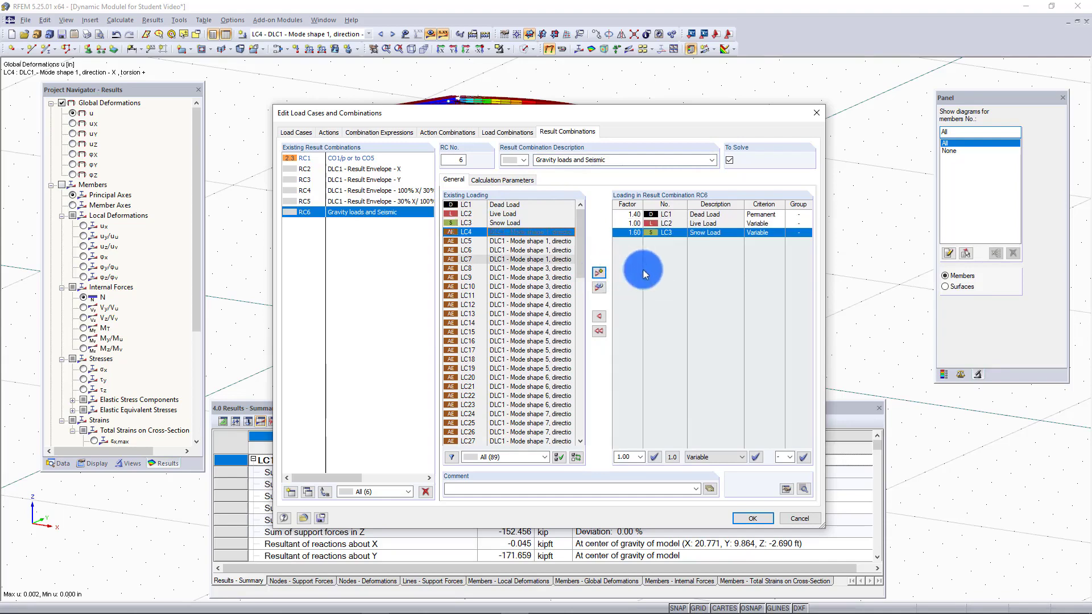
# - Set the RC6 factors to 1.2 for dead load, 1.0 for live load and 0.2 for snow load
pyautogui.click(631, 214)
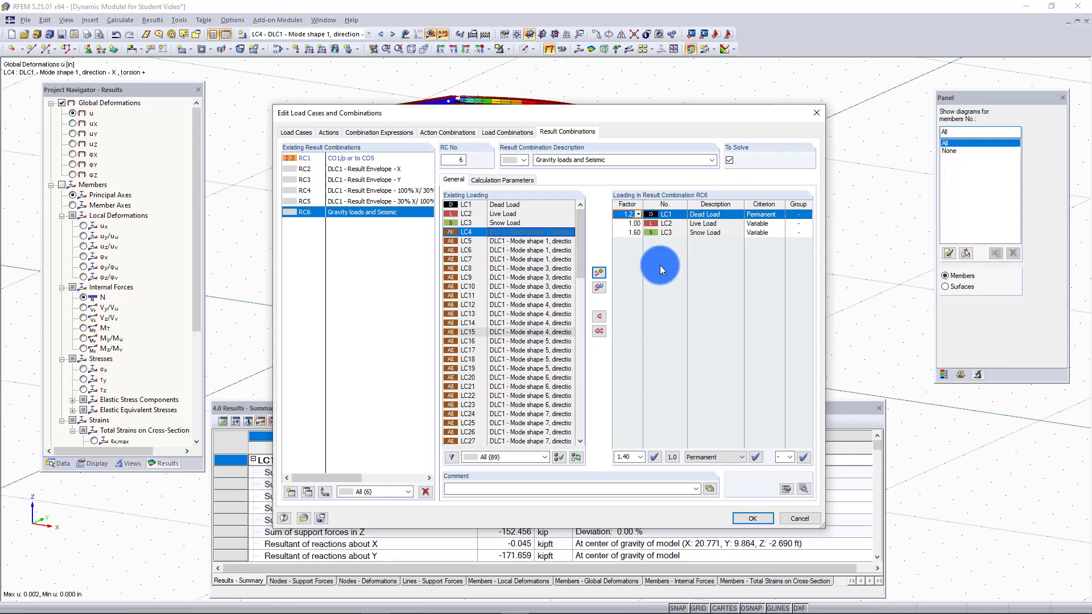
pyautogui.click(633, 223)
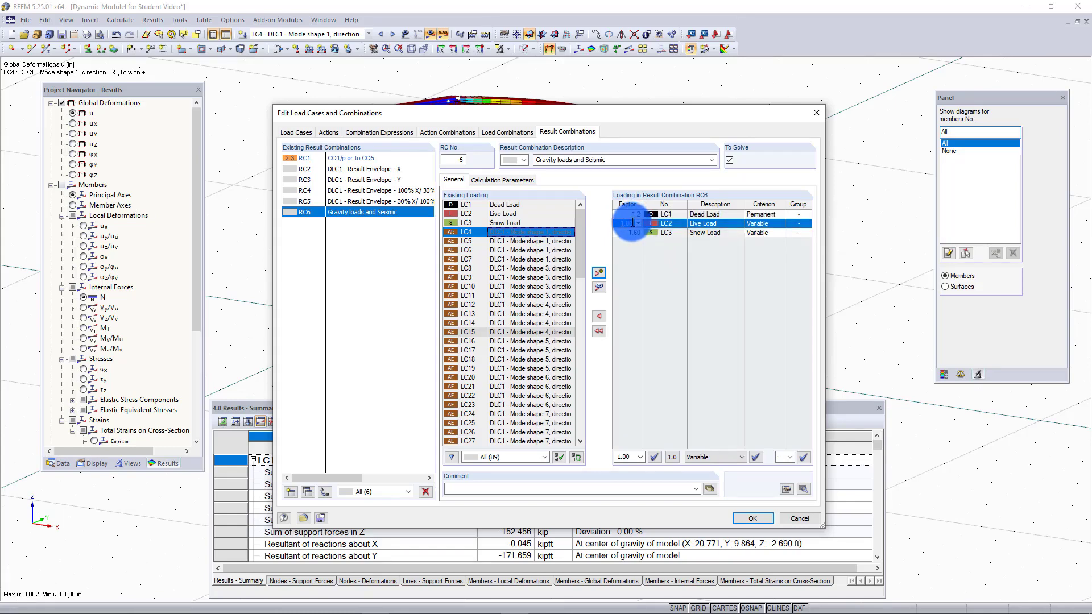
pyautogui.click(634, 233)
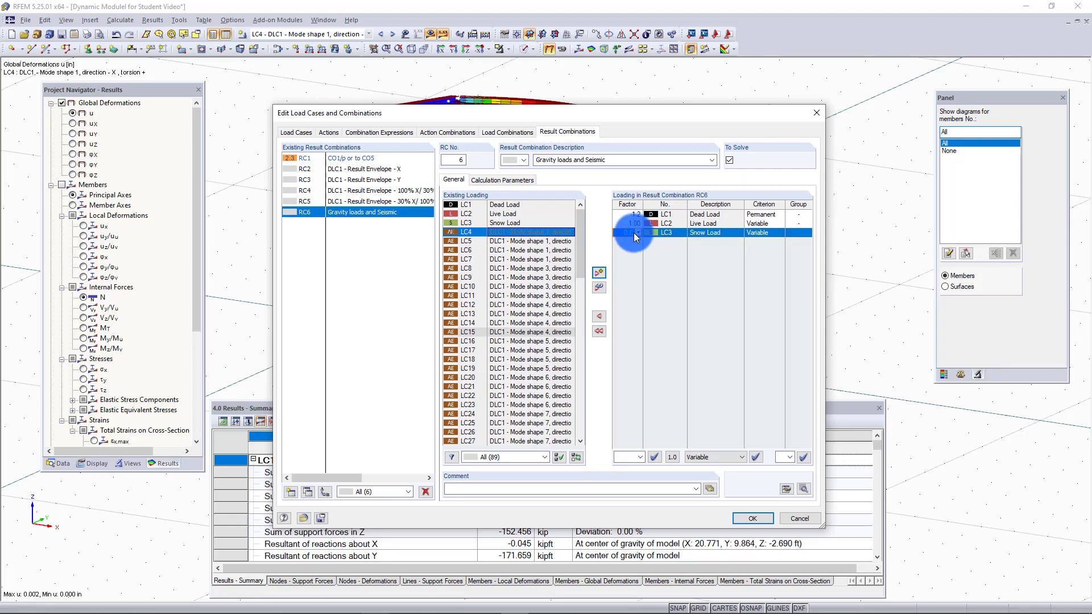
pyautogui.press('Tab')
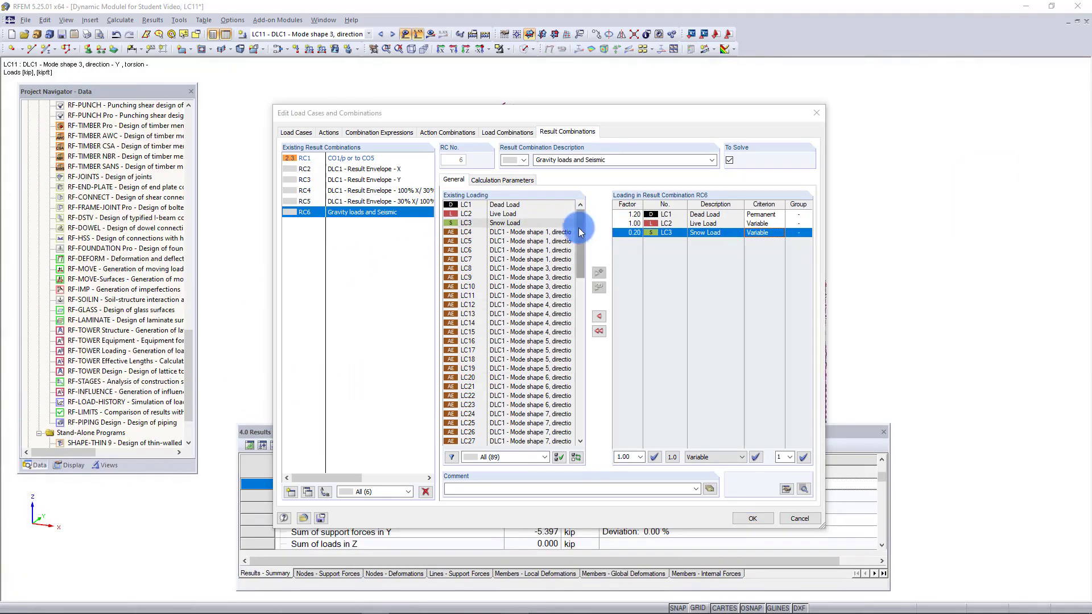
# - Add result envelopes RC4 and RC5 to RC6 as 'or' alternatives and accept the load case and combination settings
pyautogui.moveTo(578, 227); pyautogui.dragTo(579, 420)
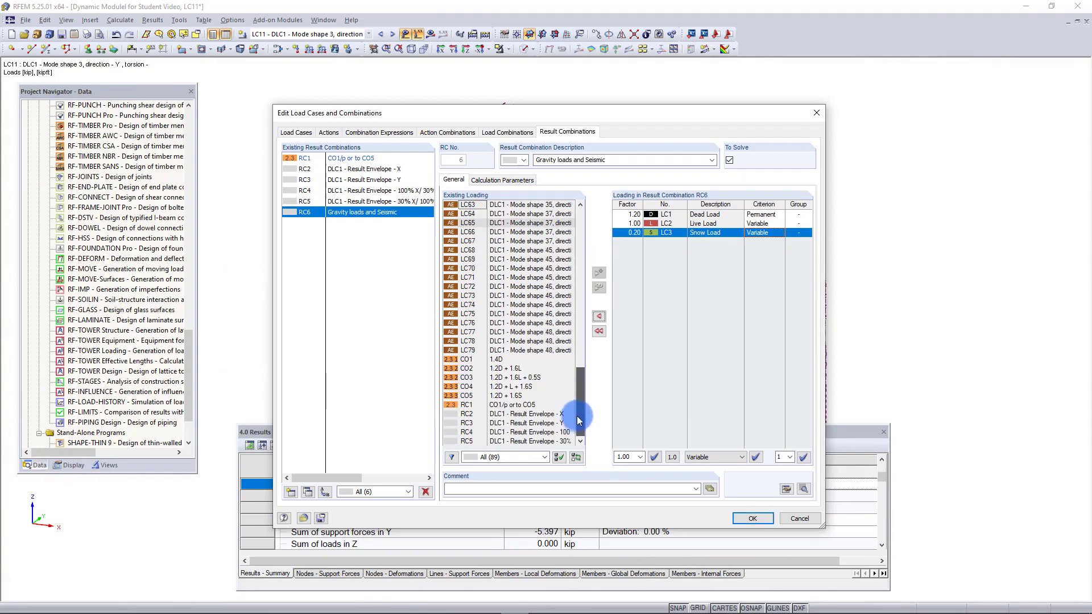
pyautogui.click(540, 432)
pyautogui.keyDown('shift'); pyautogui.click(542, 442); pyautogui.keyUp('shift')
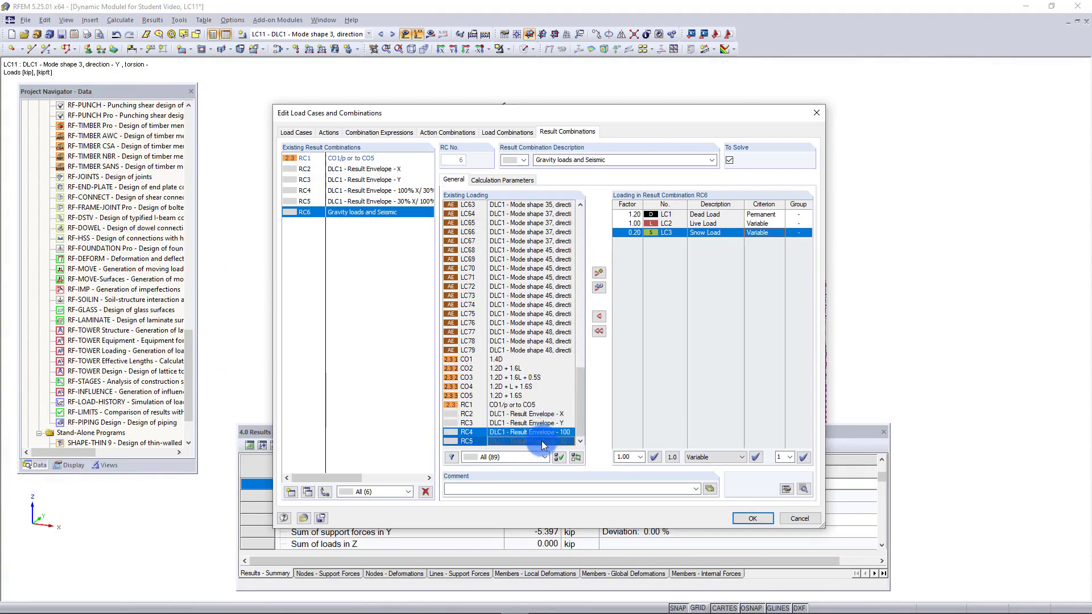
pyautogui.click(599, 288)
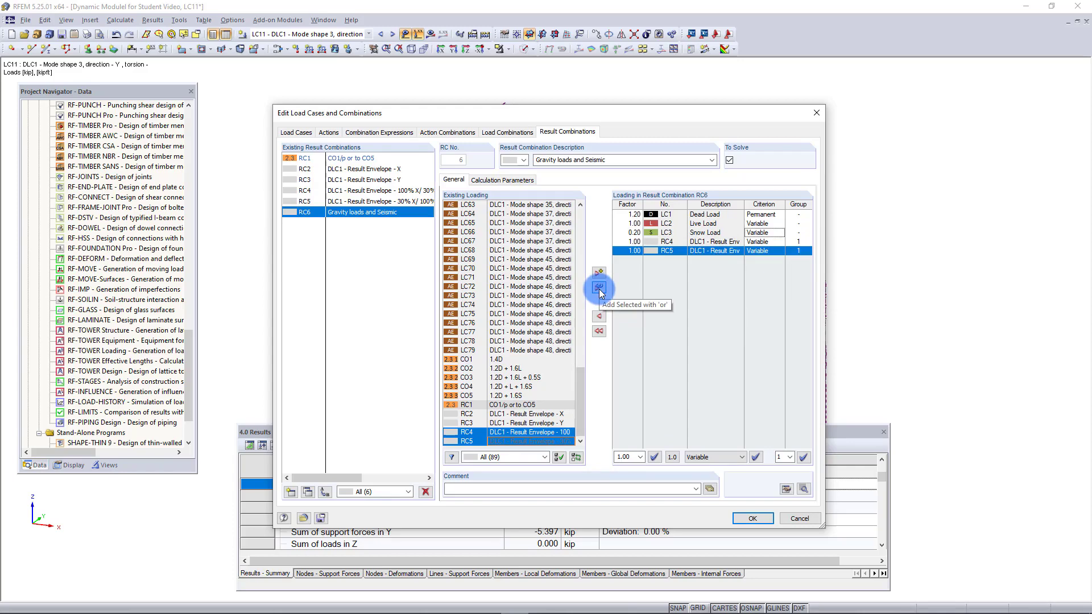
pyautogui.click(683, 252)
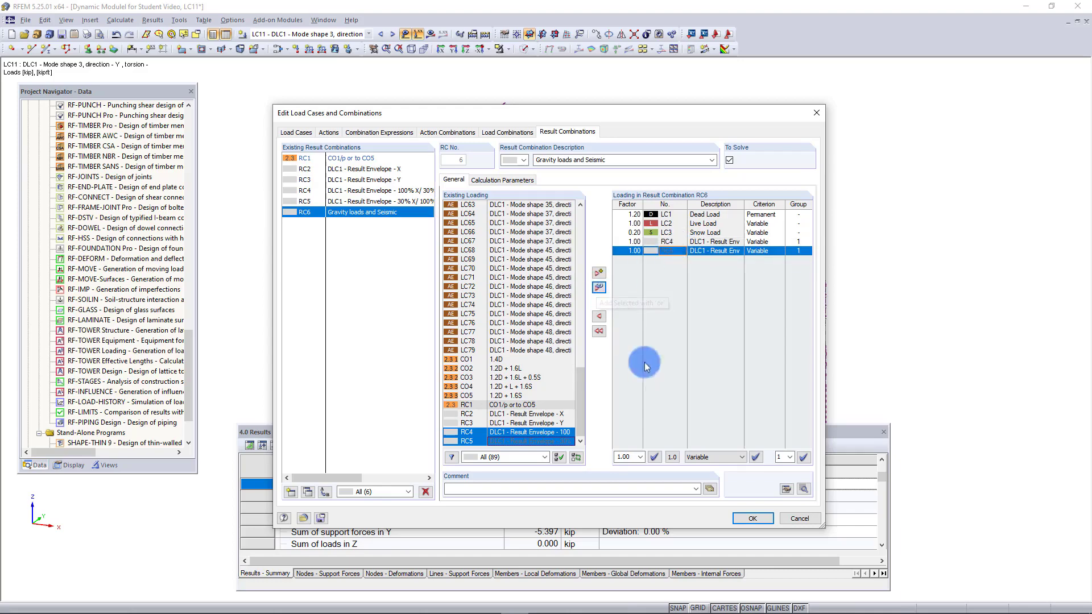
pyautogui.click(751, 519)
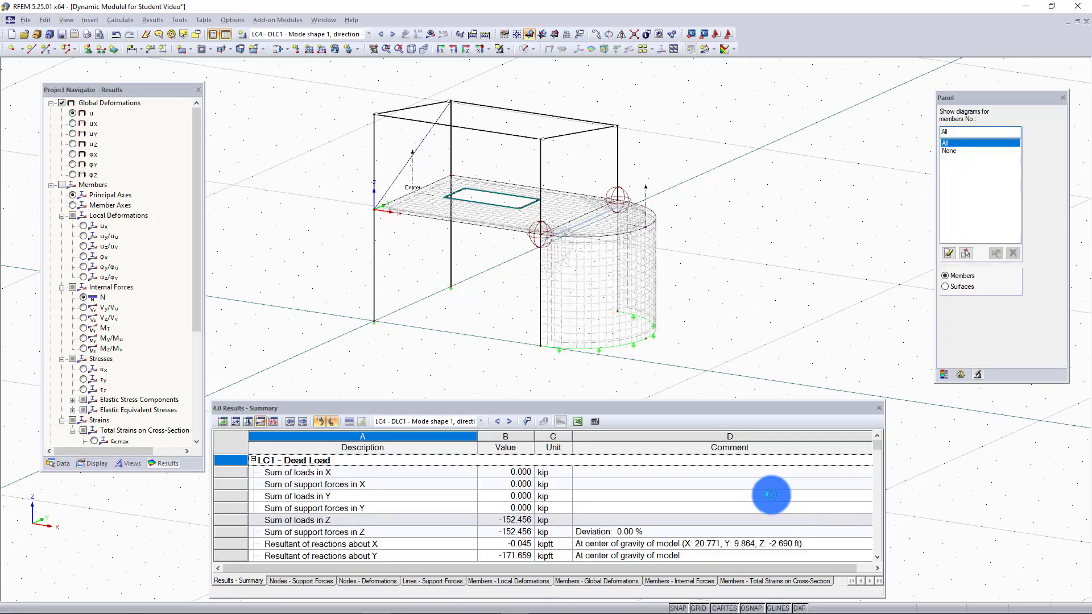
# - Make result combination RC6 Gravity loads and Seismic the active case and display its calculated results on the model
pyautogui.click(349, 48)
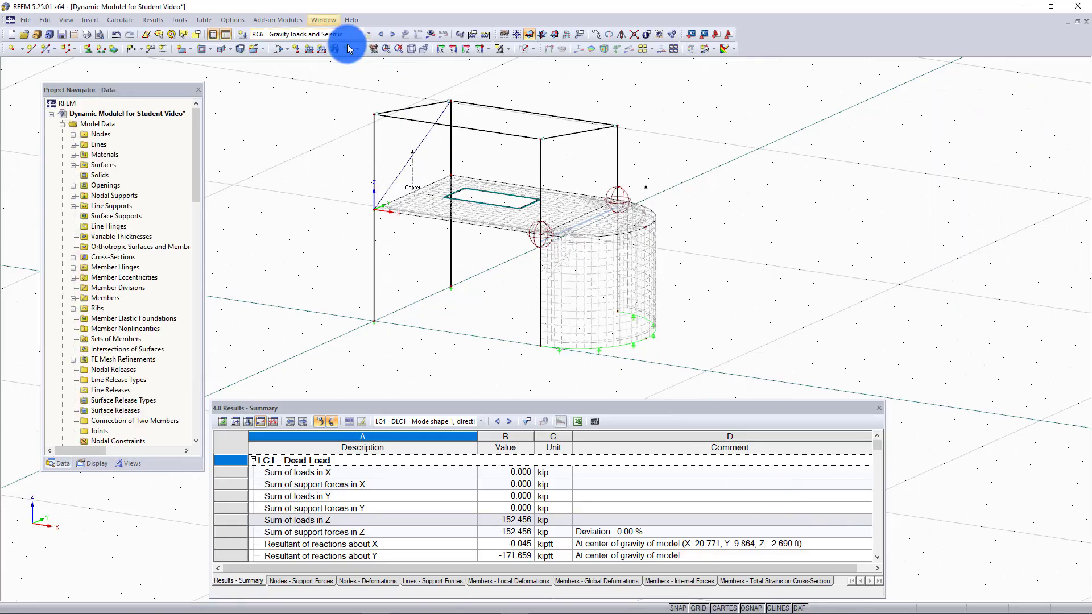
pyautogui.click(432, 34)
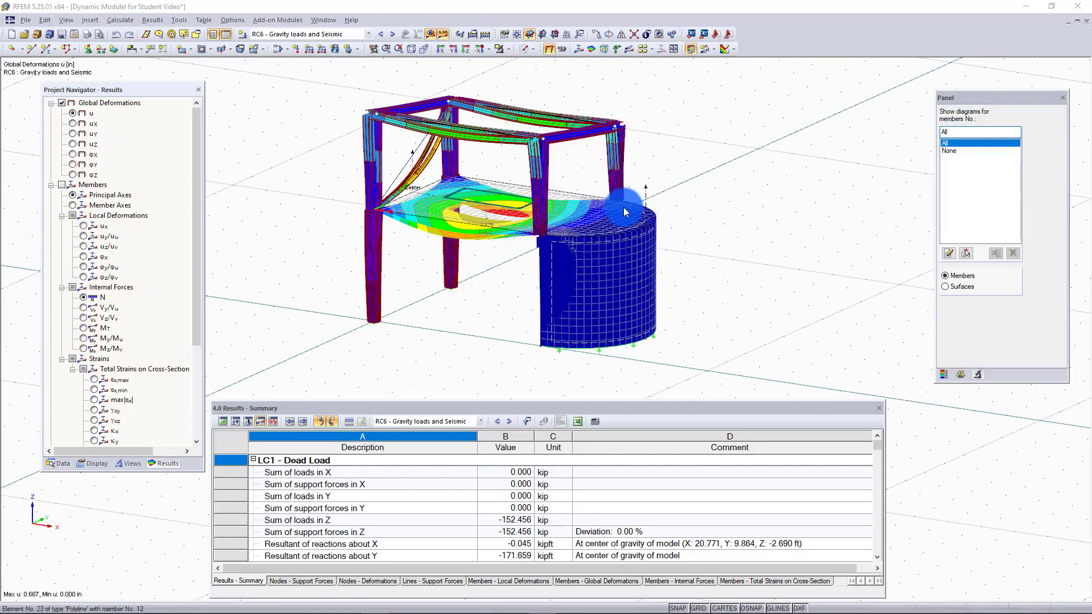
# - Switch the RC6 result display from global deformations to the member internal forces N
pyautogui.scroll(-1, 199, 181)
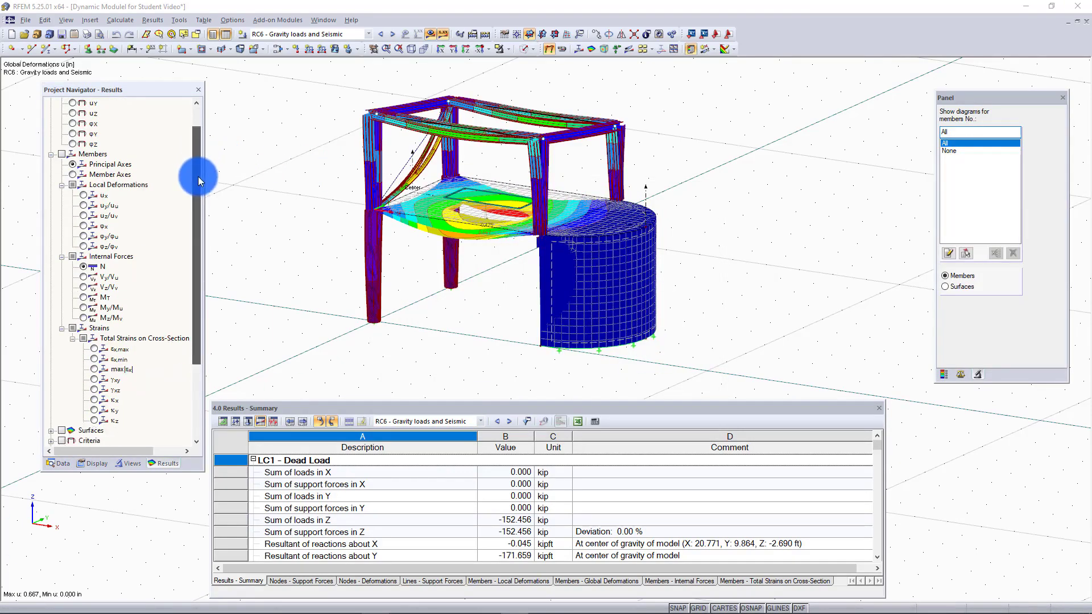
pyautogui.moveTo(199, 180); pyautogui.dragTo(193, 260)
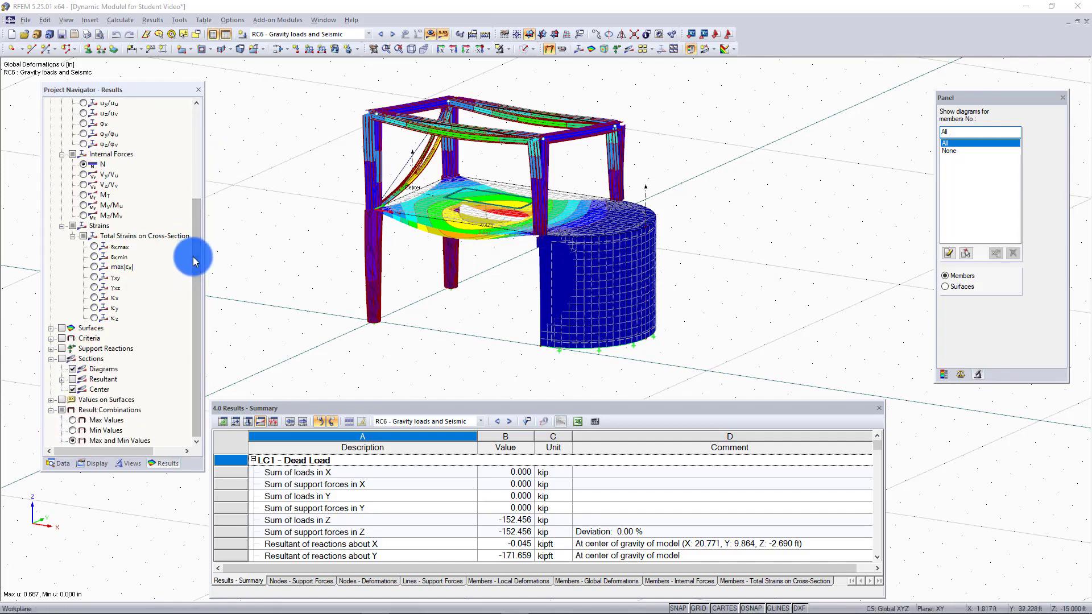
pyautogui.scroll(5, 191, 257)
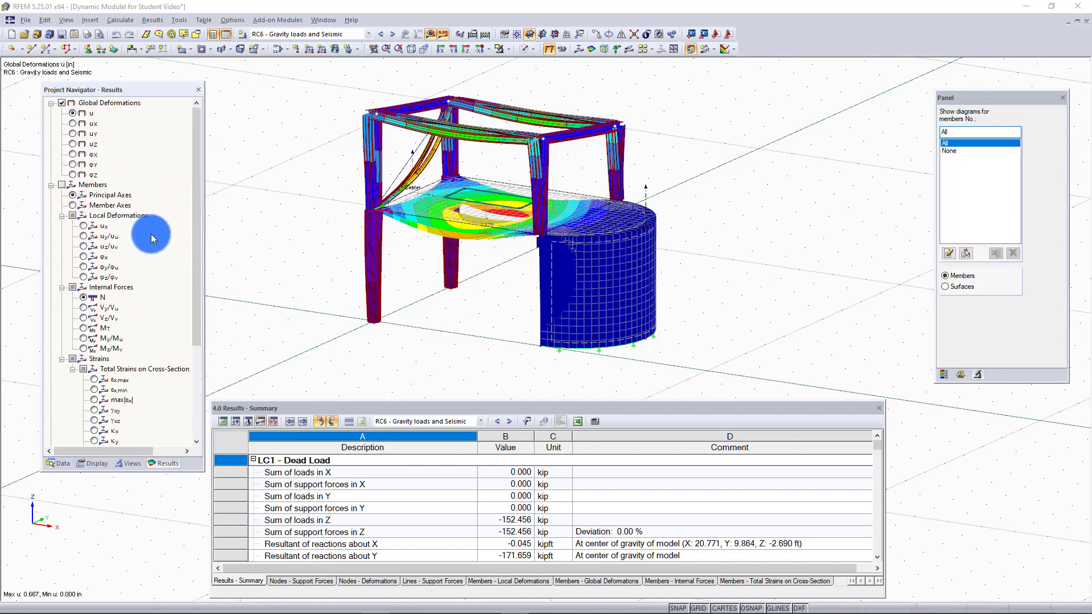
pyautogui.click(62, 186)
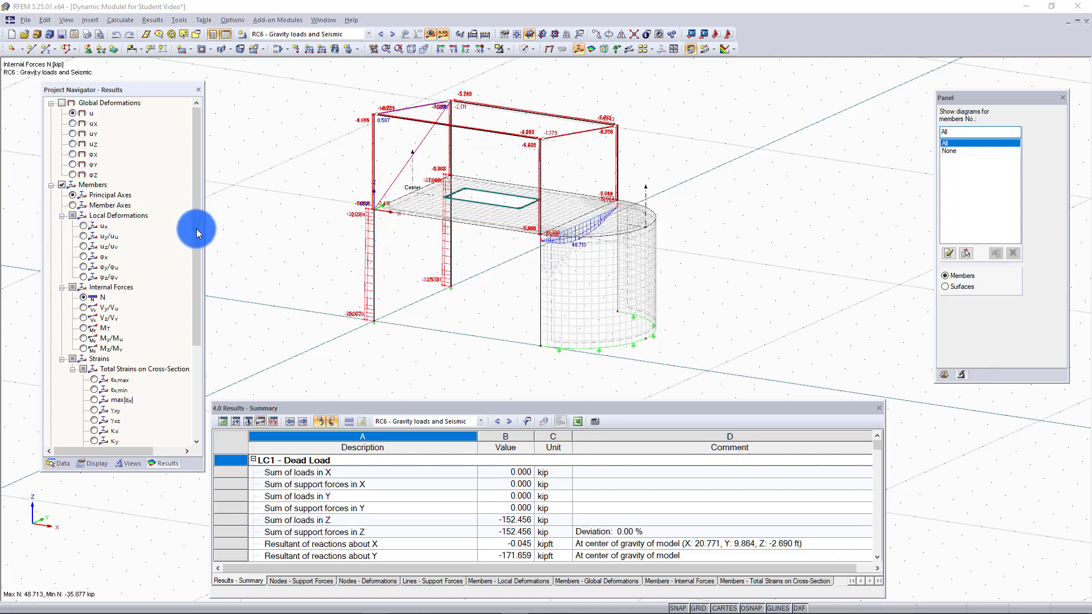
# - Expand the surface results and add the basic internal forces m-y of the surfaces to the RC6 display
pyautogui.moveTo(196, 232); pyautogui.dragTo(199, 350)
pyautogui.click(51, 330)
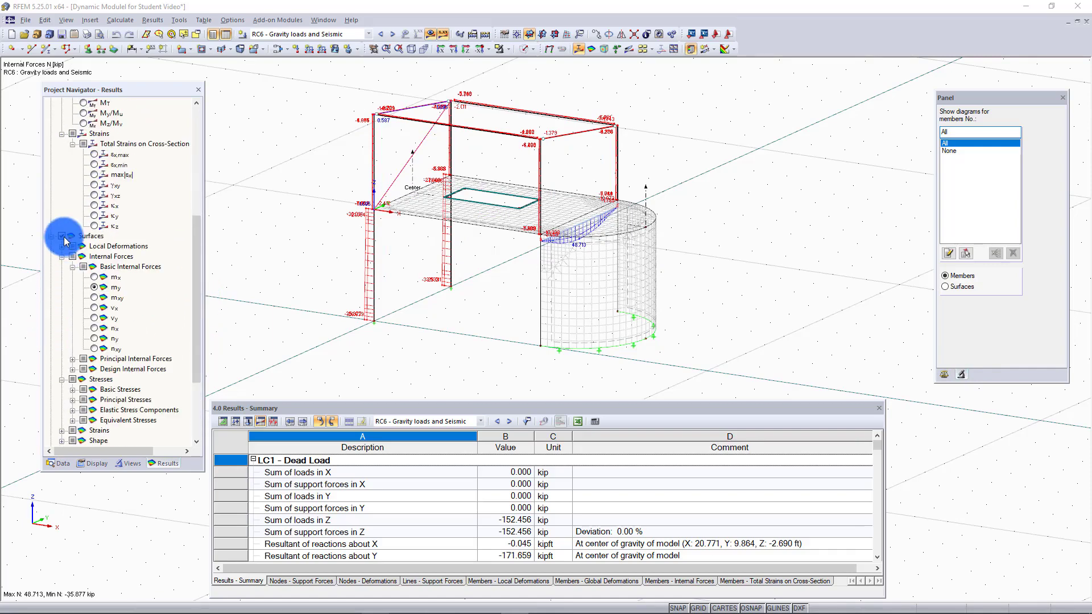
pyautogui.click(62, 236)
# - Add the nodal and line support reactions to the RC6 display and look through the remaining result options
pyautogui.scroll(-3, 135, 334)
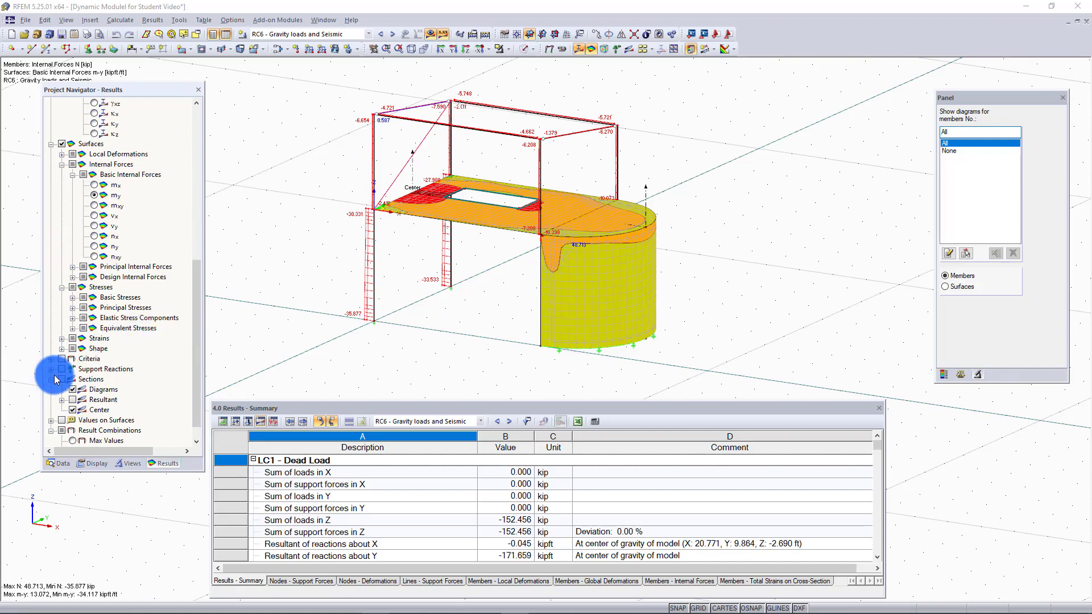
pyautogui.scroll(-1, 55, 380)
pyautogui.click(62, 348)
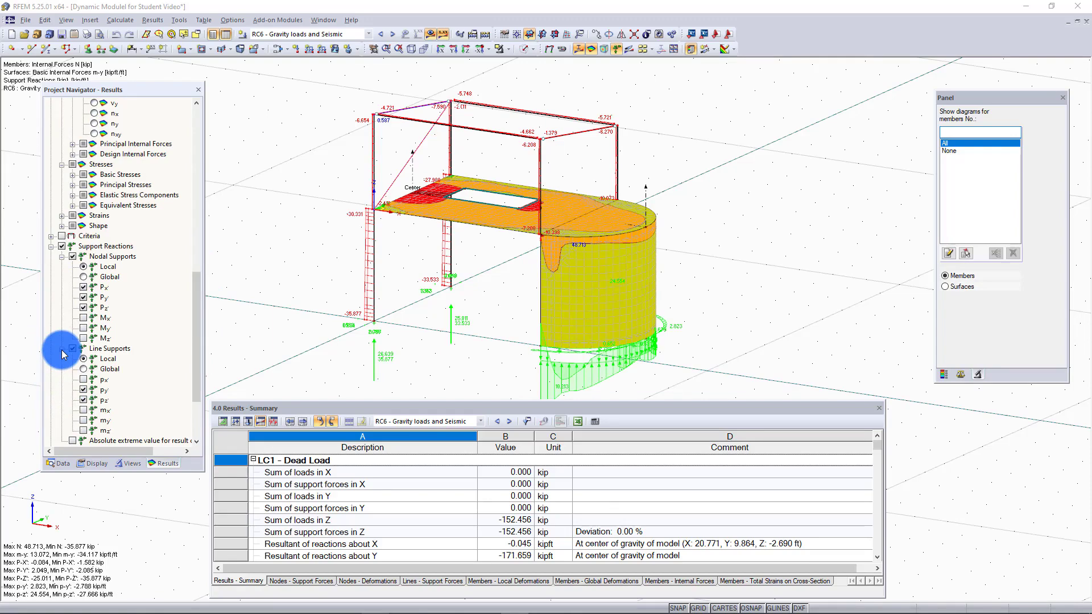
pyautogui.scroll(-3, 62, 355)
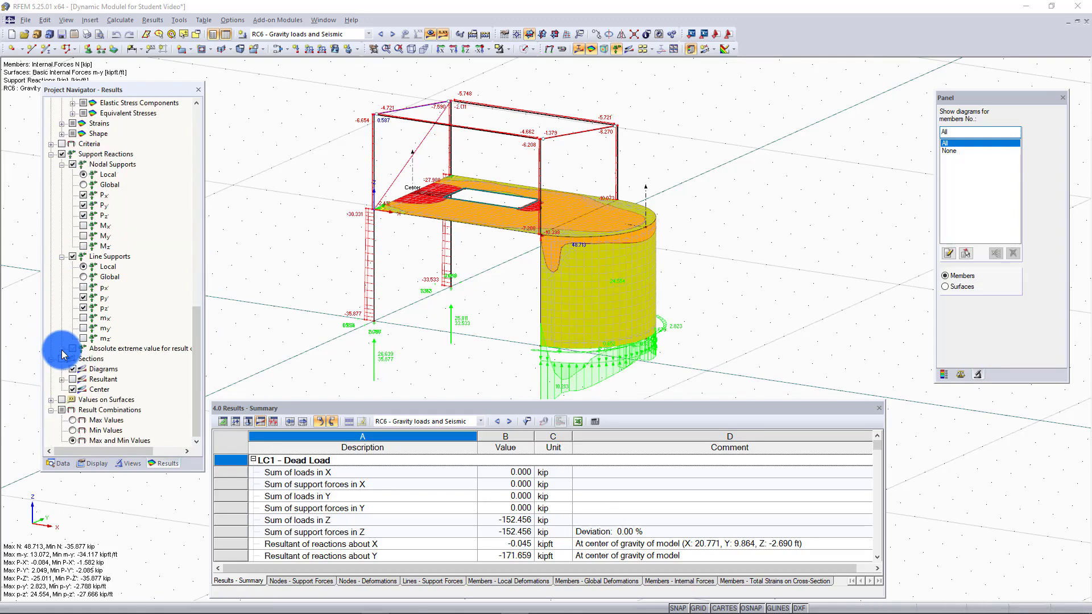